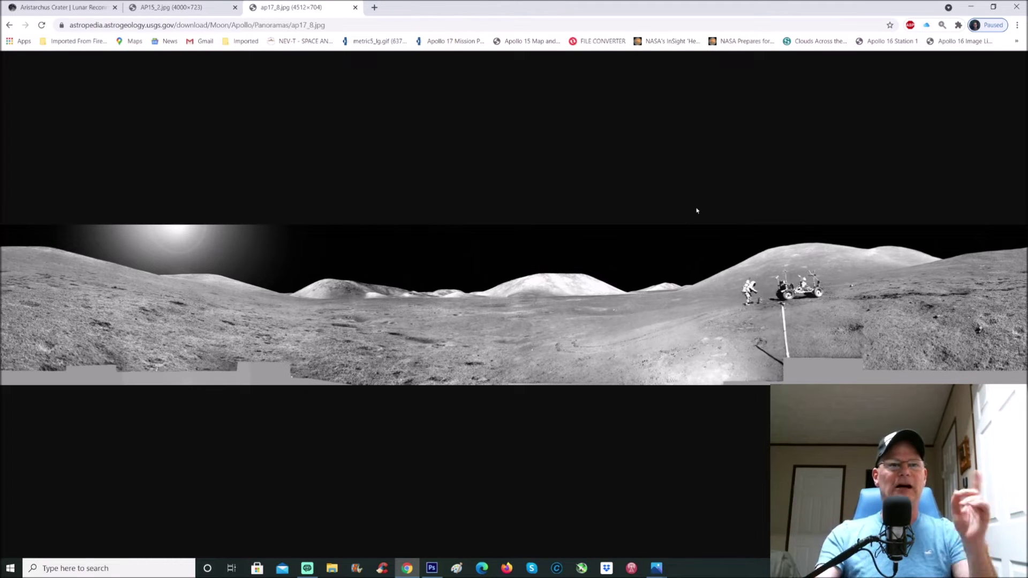
Switch to Photoshop, where the ap17_8.jpg lunar panorama is open
{"action": "left_click", "coordinate": [431, 568]}
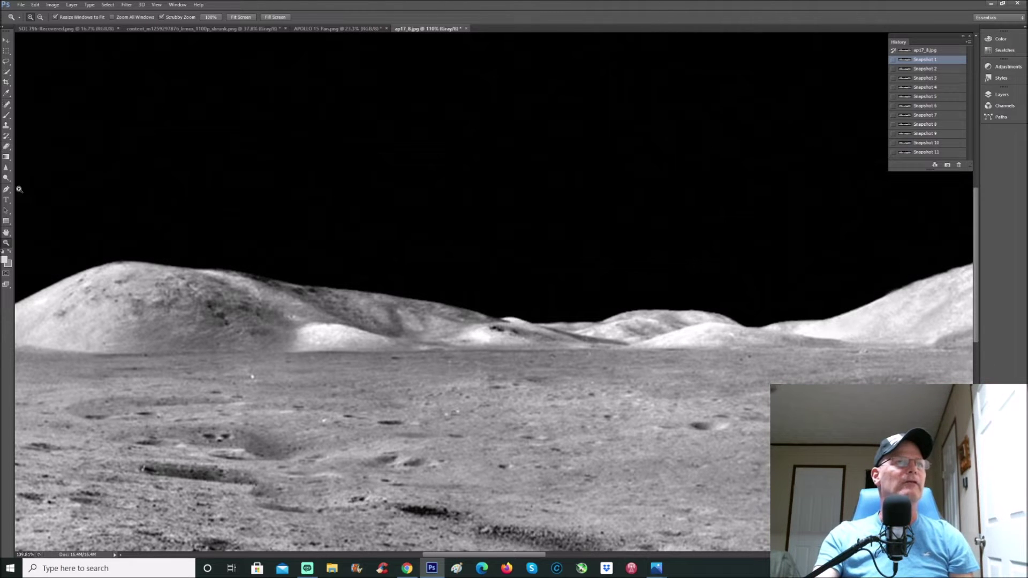
Circle two areas of the valley floor below the hills with the green brush, and restore the image to Snapshot 1
{"action": "key", "text": "F2"}
{"action": "mouse_move", "coordinate": [519, 296]}
{"action": "left_mouse_down"}
{"action": "mouse_move", "coordinate": [395, 288]}
{"action": "mouse_move", "coordinate": [270, 297]}
{"action": "mouse_move", "coordinate": [158, 325]}
{"action": "mouse_move", "coordinate": [125, 363]}
{"action": "mouse_move", "coordinate": [268, 438]}
{"action": "mouse_move", "coordinate": [572, 470]}
{"action": "mouse_move", "coordinate": [769, 425]}
{"action": "mouse_move", "coordinate": [690, 285]}
{"action": "mouse_move", "coordinate": [475, 270]}
{"action": "mouse_move", "coordinate": [406, 284]}
{"action": "left_mouse_up"}
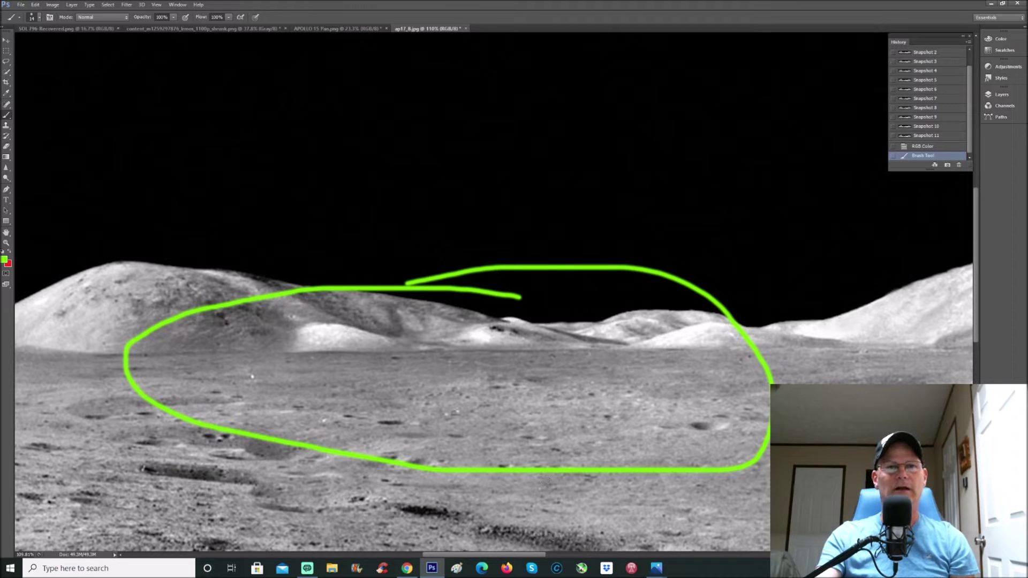
{"action": "left_click_drag", "start_coordinate": [533, 557], "coordinate": [596, 557]}
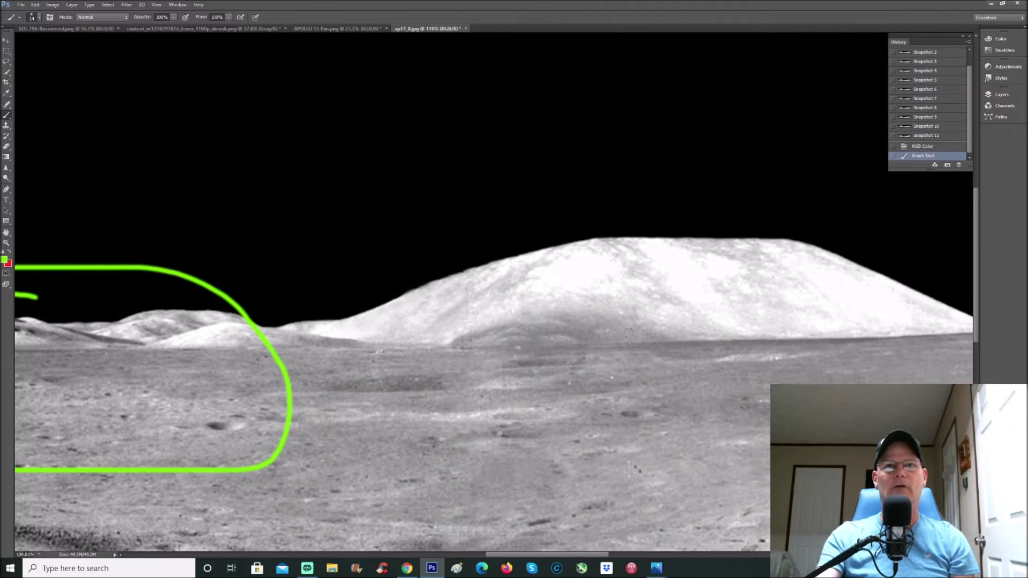
{"action": "mouse_move", "coordinate": [612, 300]}
{"action": "left_mouse_down"}
{"action": "mouse_move", "coordinate": [415, 328]}
{"action": "mouse_move", "coordinate": [769, 420]}
{"action": "mouse_move", "coordinate": [522, 281]}
{"action": "left_mouse_up"}
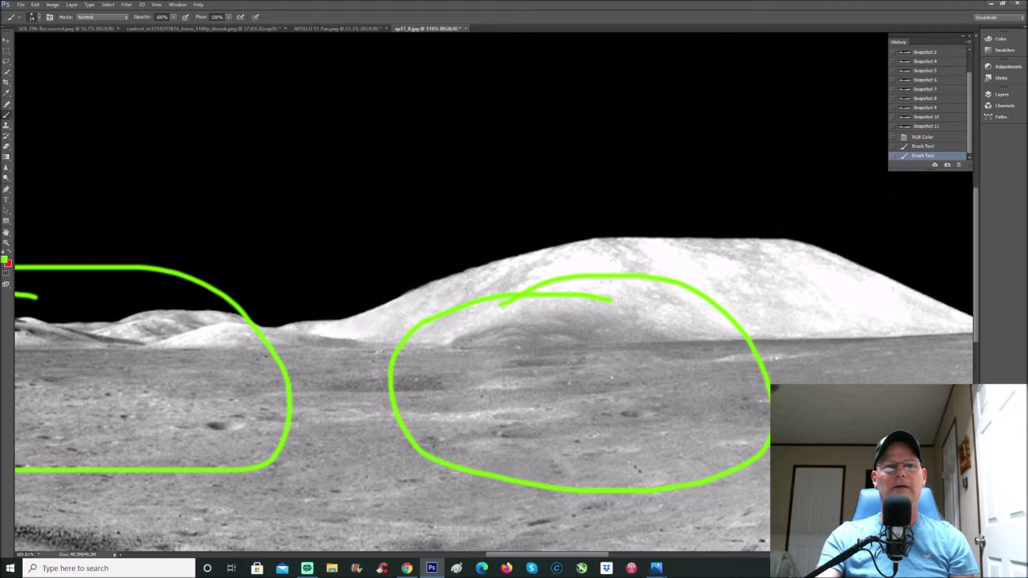
{"action": "scroll", "coordinate": [929, 107], "scroll_direction": "up", "scroll_amount": 2}
{"action": "left_click", "coordinate": [926, 60]}
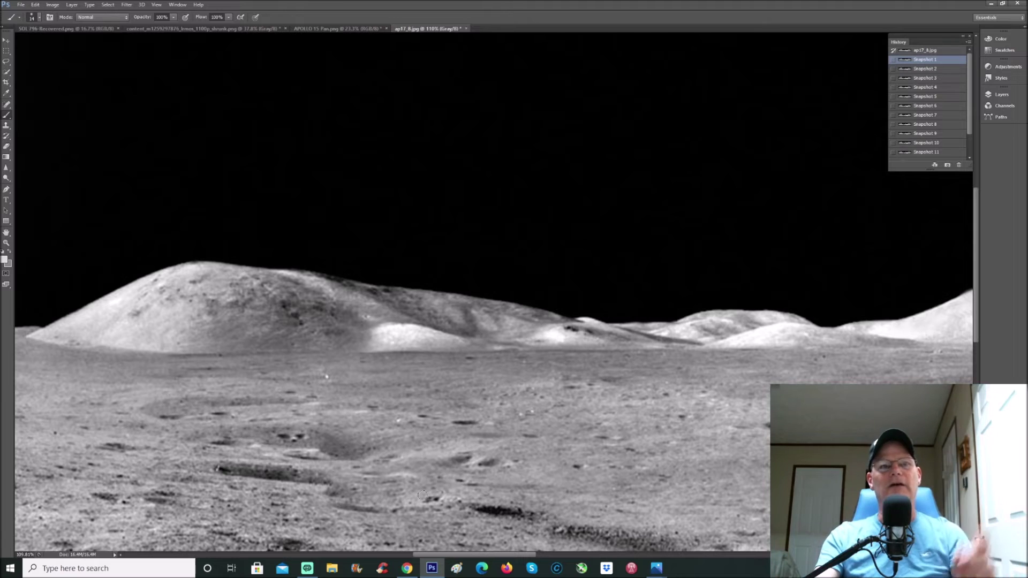
Convert the image to RGB colour and mark the central valley floor with a freehand brush stroke
{"action": "key", "text": "alt+i"}
{"action": "key", "text": "m"}
{"action": "key", "text": "r"}
{"action": "left_click_drag", "start_coordinate": [414, 458], "coordinate": [554, 351]}
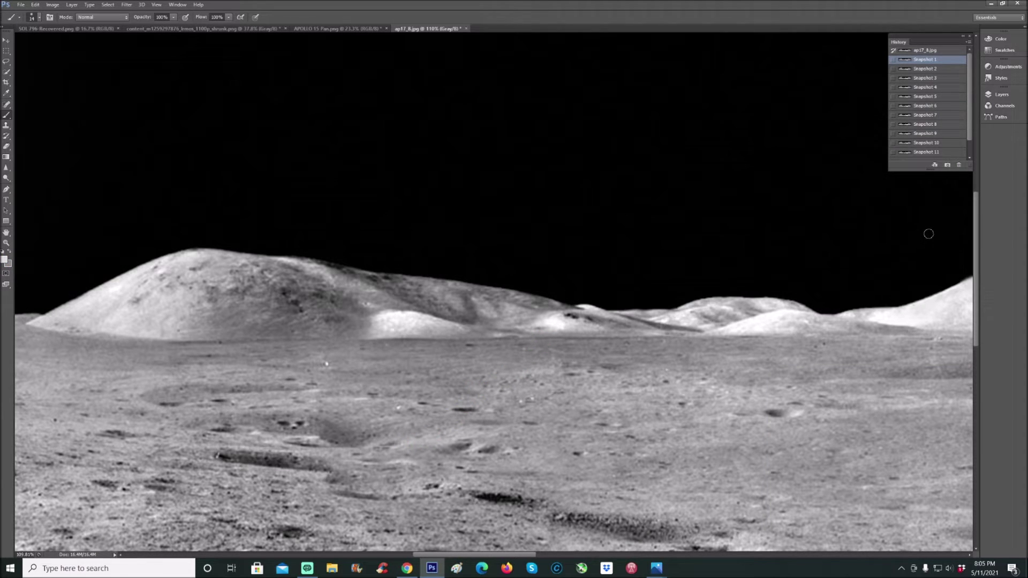
Restore Snapshot 2 and magnify the central valley floor to examine its rough dark patch
{"action": "left_click", "coordinate": [946, 69]}
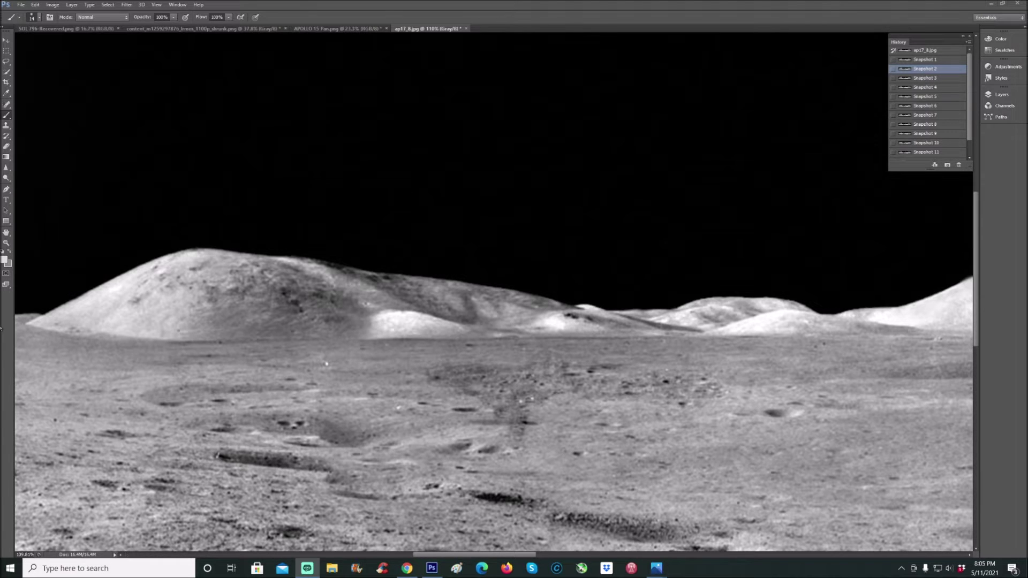
{"action": "left_click", "coordinate": [12, 242]}
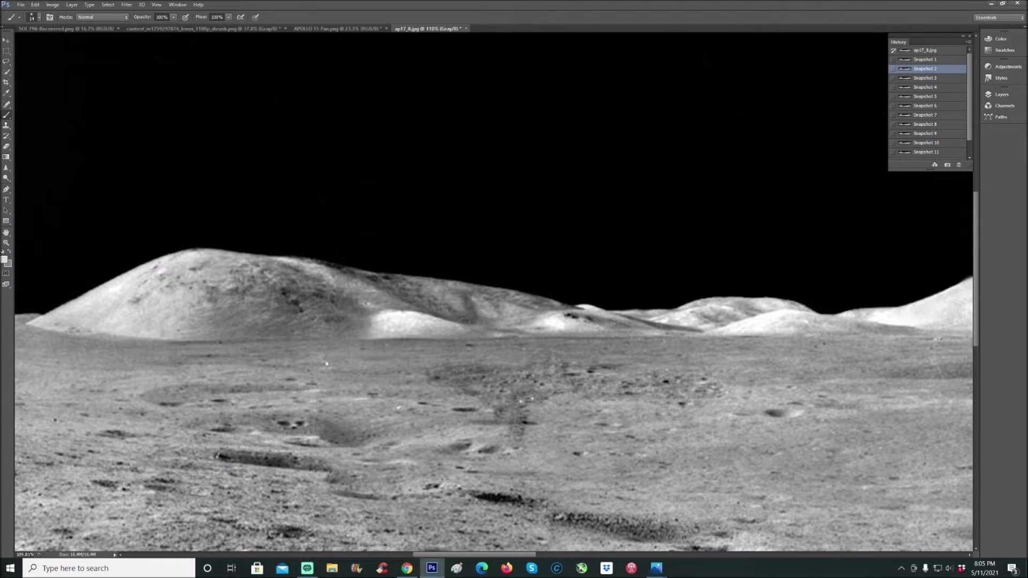
{"action": "left_click", "coordinate": [520, 320]}
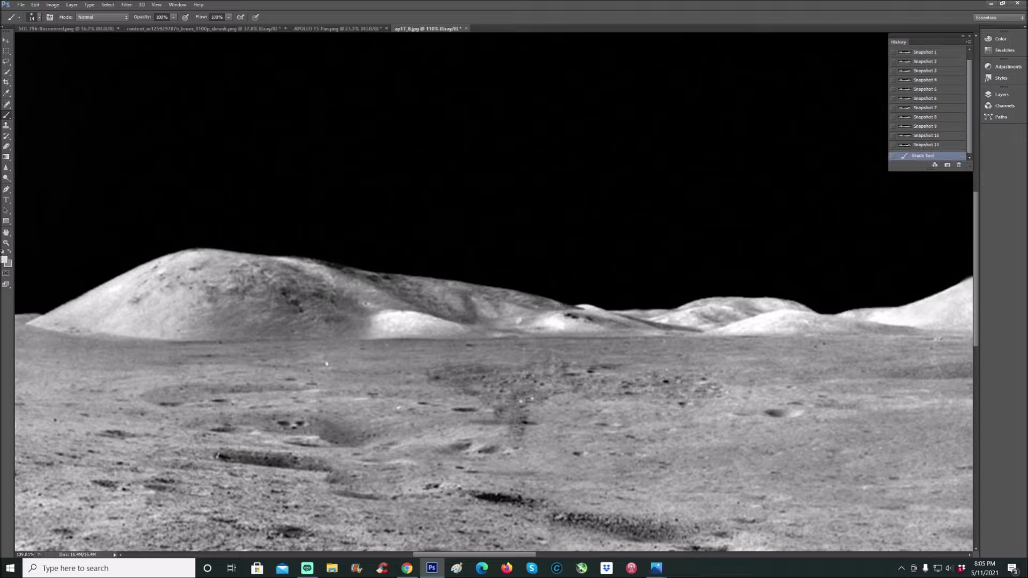
{"action": "left_click", "coordinate": [950, 63]}
{"action": "left_click", "coordinate": [7, 243]}
{"action": "left_click_drag", "start_coordinate": [528, 331], "coordinate": [541, 315]}
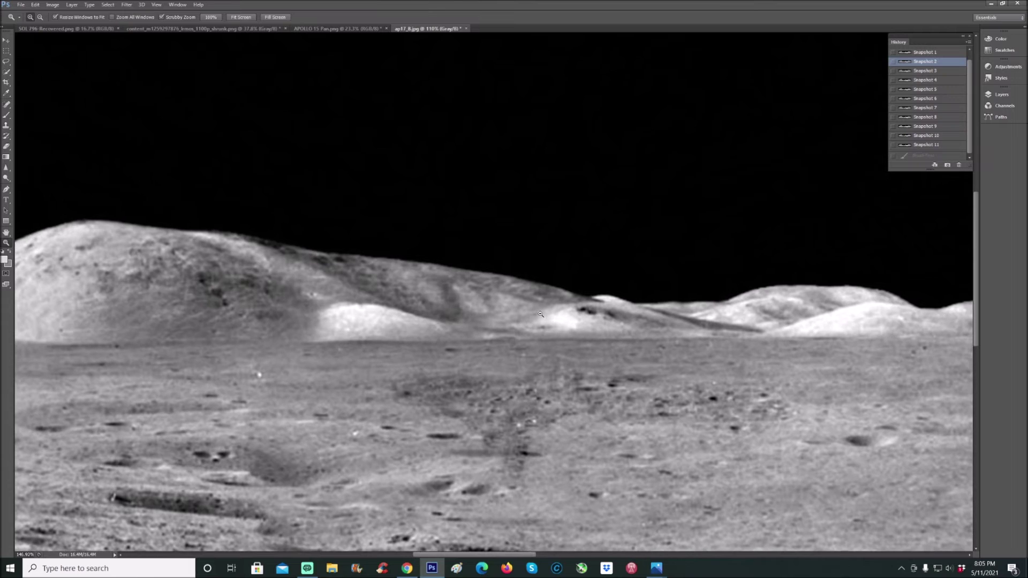
{"action": "scroll", "coordinate": [696, 308], "scroll_direction": "down", "scroll_amount": 3}
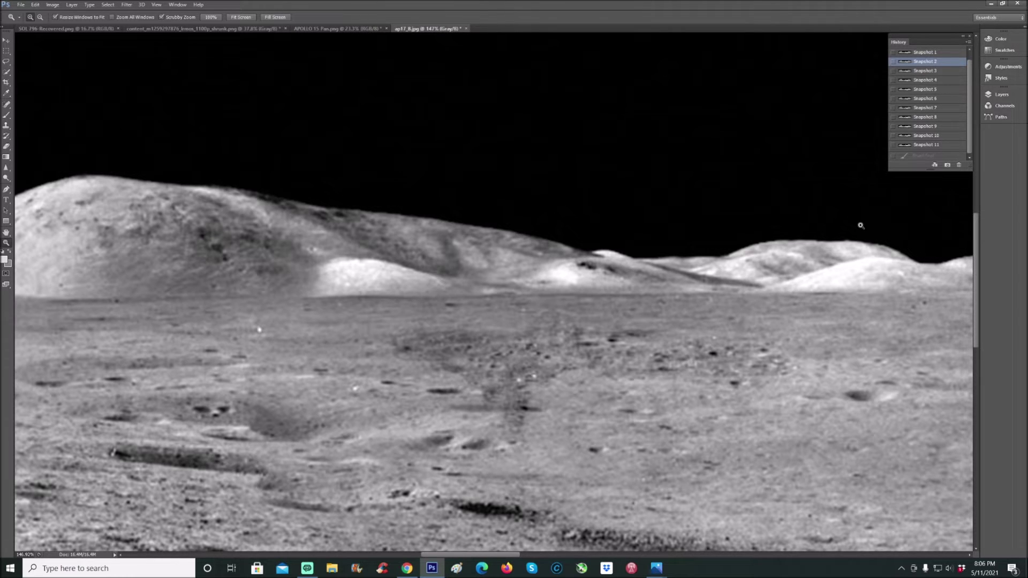
{"action": "left_click_drag", "start_coordinate": [857, 228], "coordinate": [847, 236]}
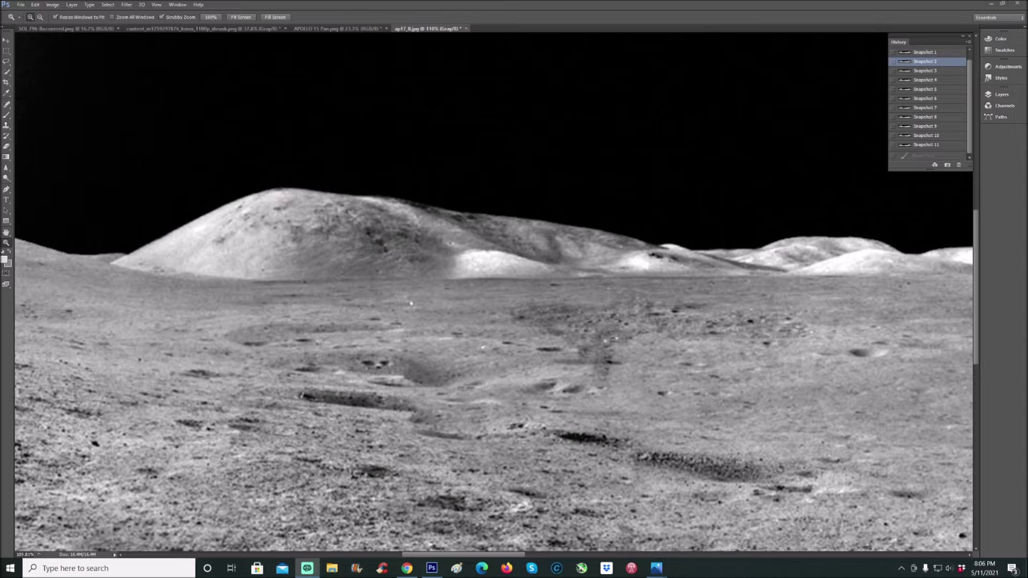
Restore Snapshot 3 and examine the valley floor in front of the small bright hill up close
{"action": "left_click", "coordinate": [941, 72]}
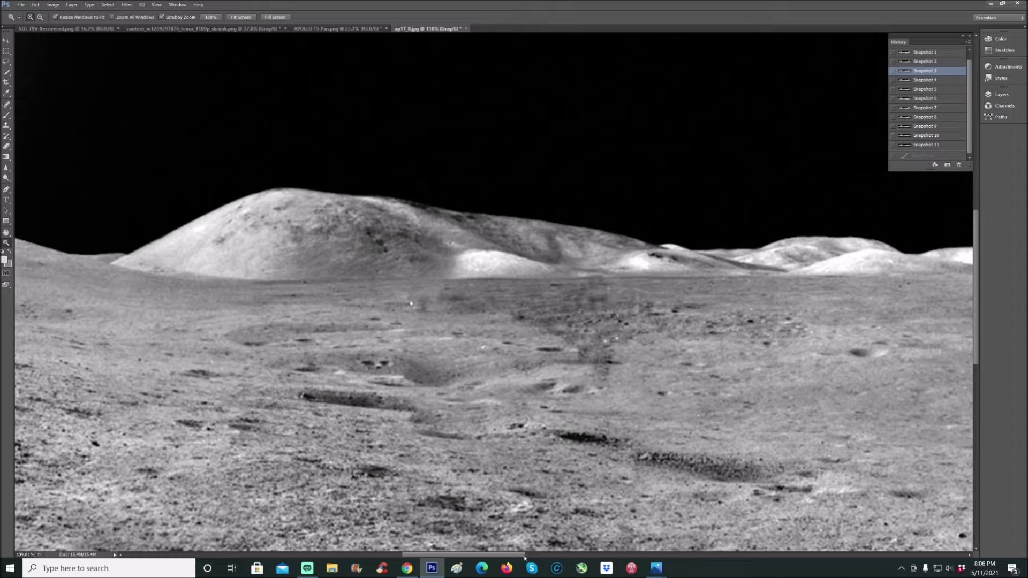
{"action": "left_click_drag", "start_coordinate": [522, 556], "coordinate": [534, 555]}
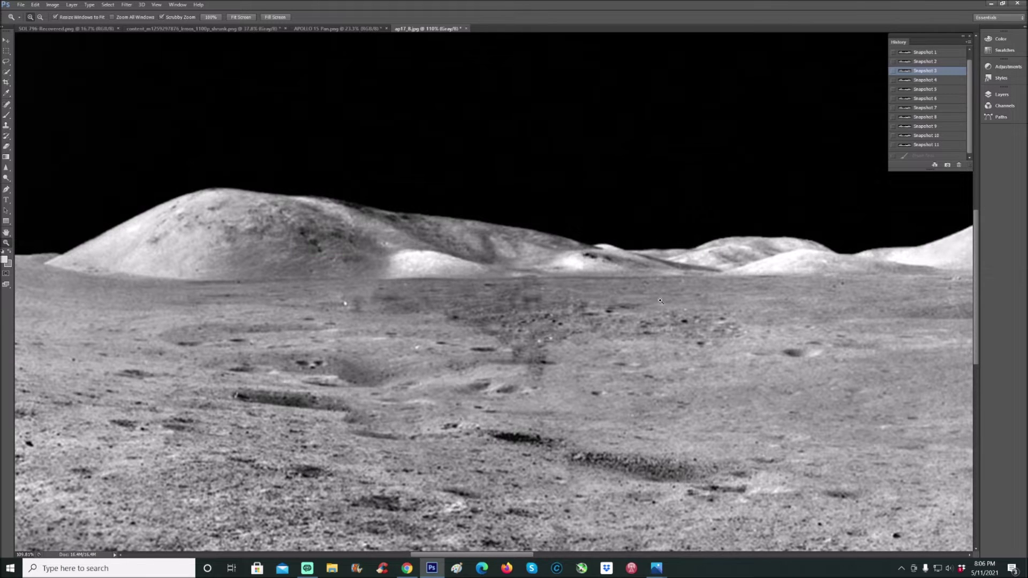
{"action": "left_click_drag", "start_coordinate": [660, 301], "coordinate": [602, 266]}
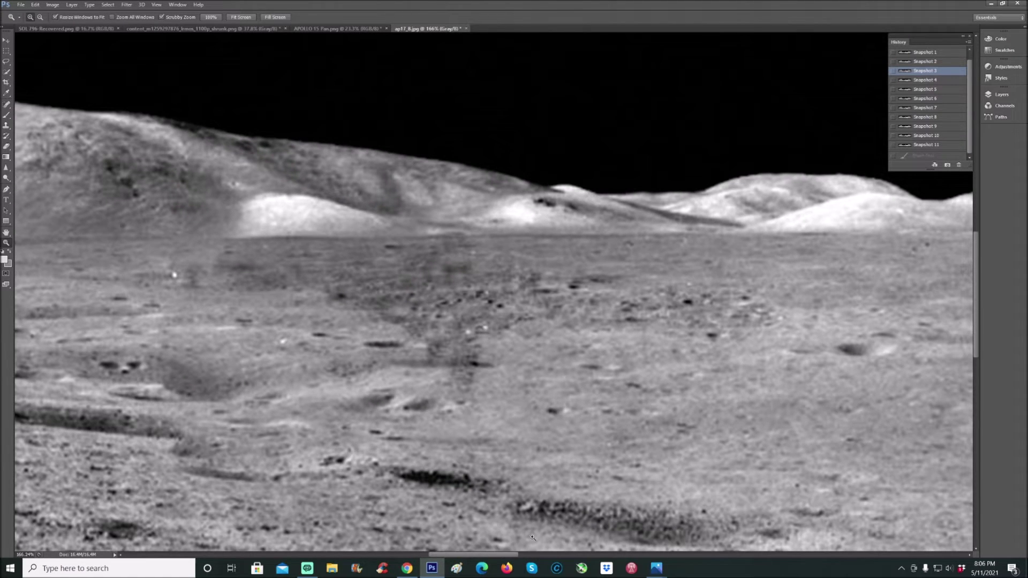
{"action": "left_click_drag", "start_coordinate": [515, 553], "coordinate": [559, 524]}
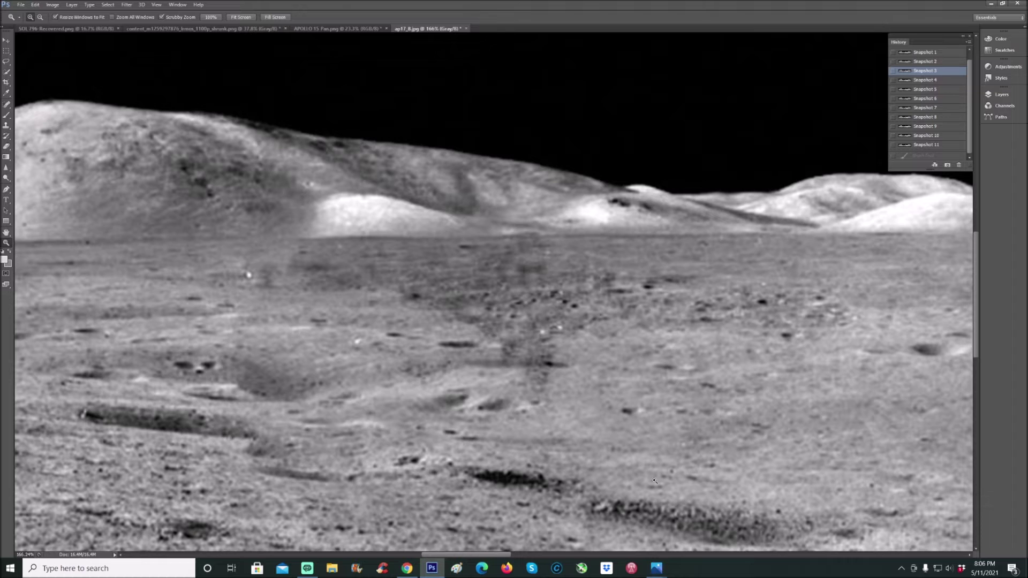
{"action": "left_click_drag", "start_coordinate": [718, 319], "coordinate": [799, 280]}
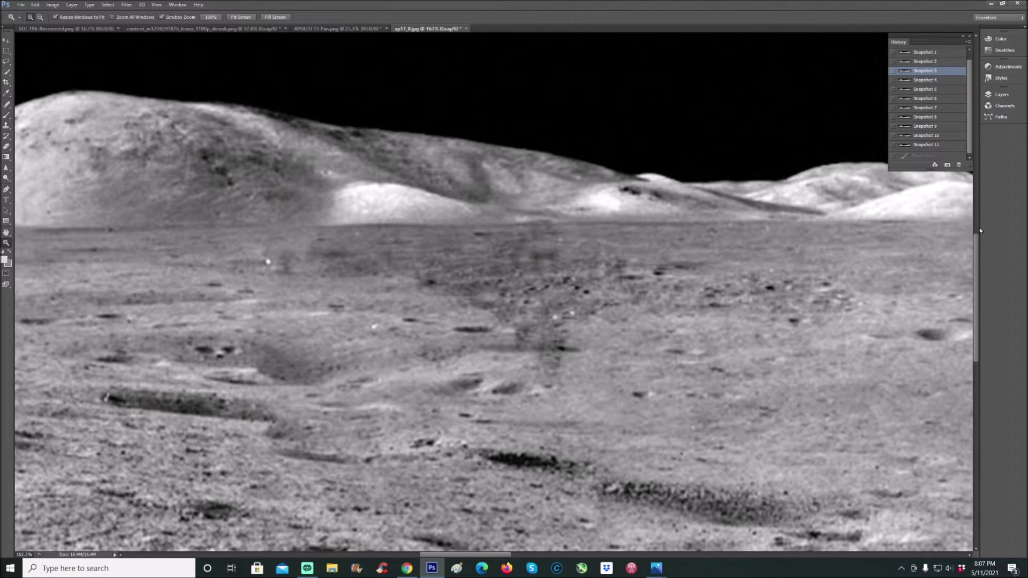
{"action": "scroll", "coordinate": [980, 230], "scroll_direction": "up", "scroll_amount": 1}
{"action": "scroll", "coordinate": [980, 230], "scroll_direction": "up", "scroll_amount": 1}
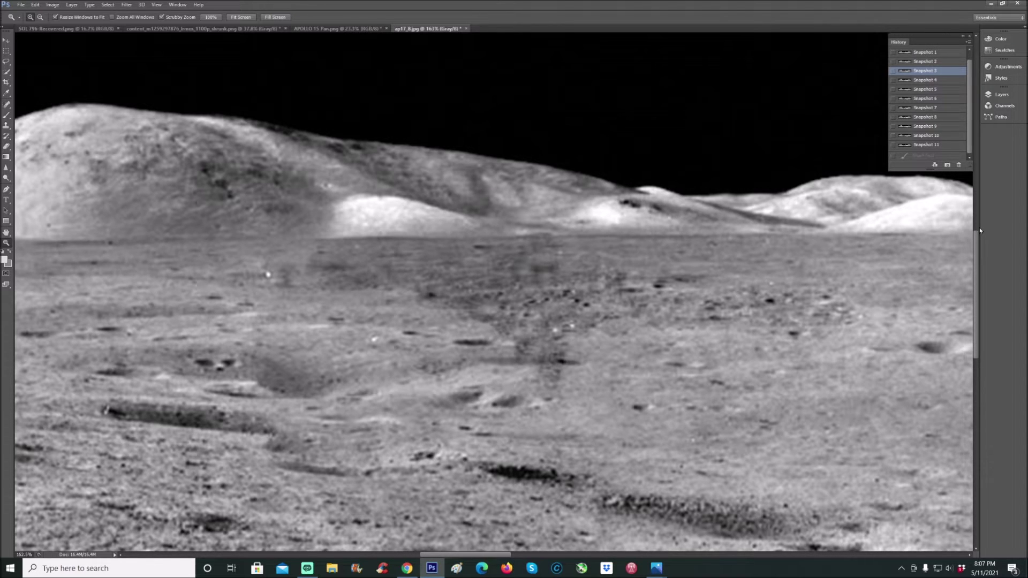
{"action": "left_click_drag", "start_coordinate": [941, 224], "coordinate": [965, 212]}
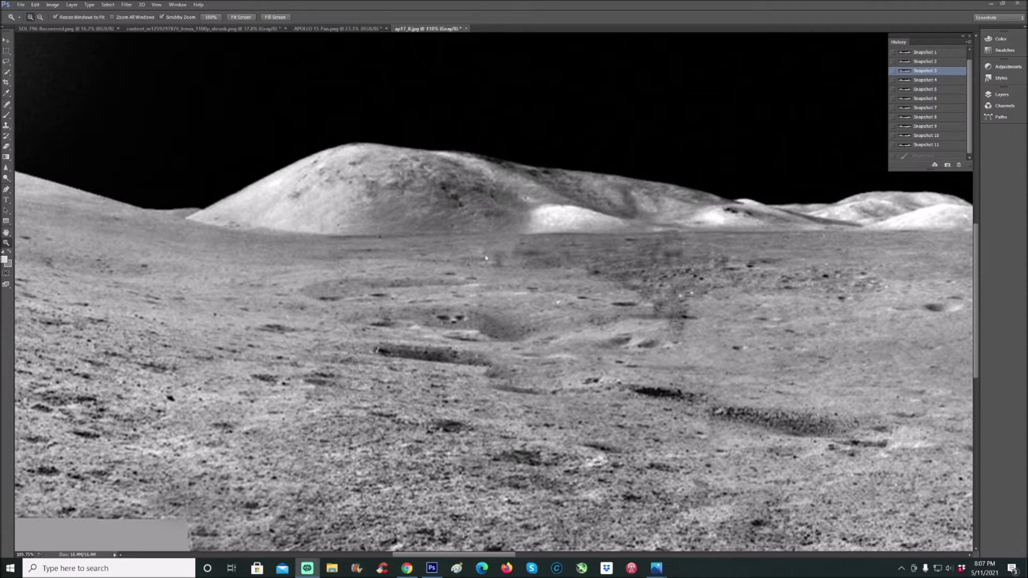
Restore Snapshot 4 and inspect the darkened ground reaching from the hill's base to the crater ridges
{"action": "left_click", "coordinate": [925, 80]}
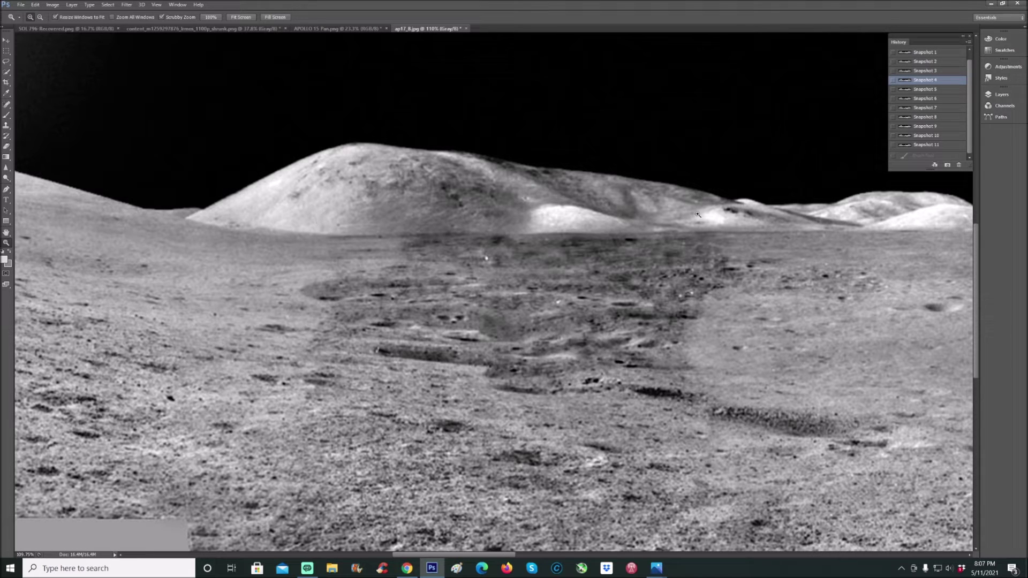
{"action": "left_click_drag", "start_coordinate": [697, 214], "coordinate": [715, 198]}
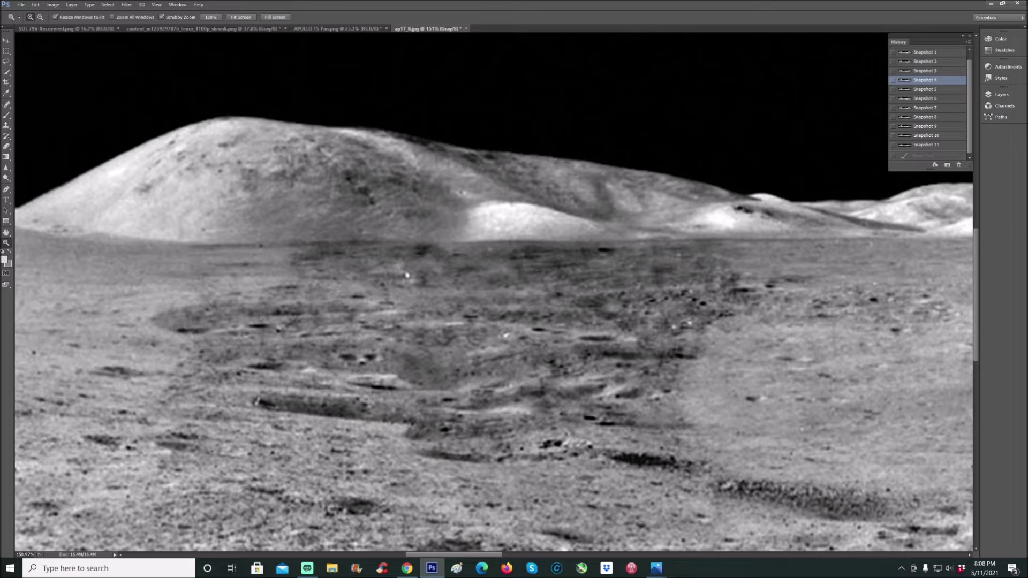
{"action": "key", "text": "alt+Tab"}
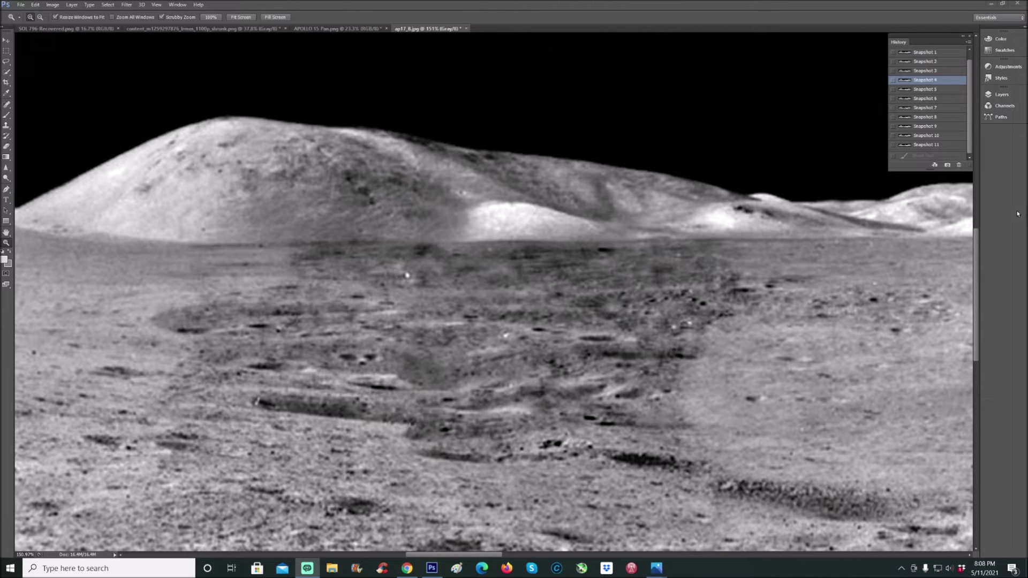
{"action": "left_click", "coordinate": [760, 211]}
{"action": "left_click_drag", "start_coordinate": [760, 211], "coordinate": [745, 240]}
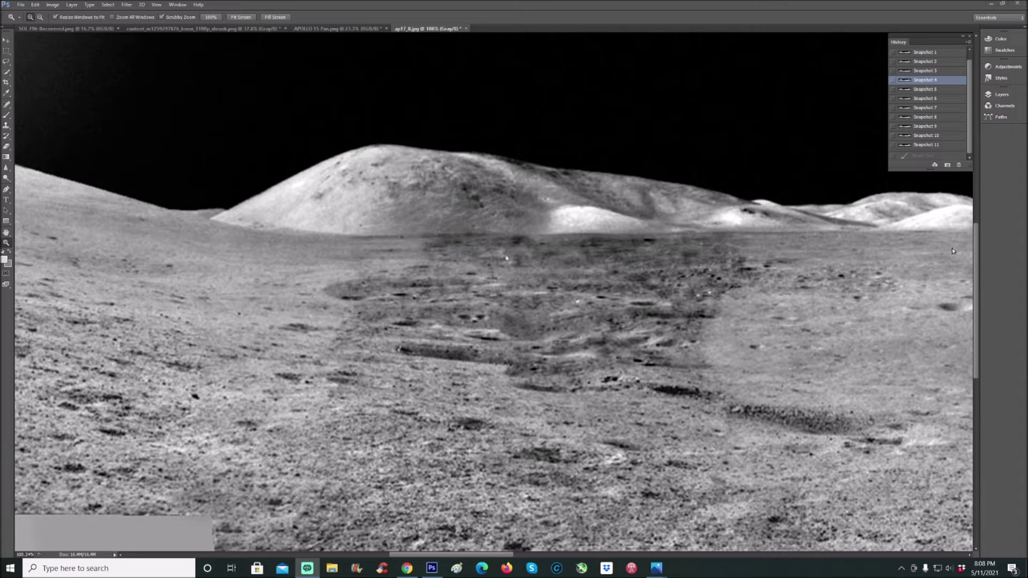
Restore Snapshot 5 and examine the dark strip along the far valley floor beneath the distant hills
{"action": "left_click", "coordinate": [925, 89]}
{"action": "left_click_drag", "start_coordinate": [501, 554], "coordinate": [532, 554]}
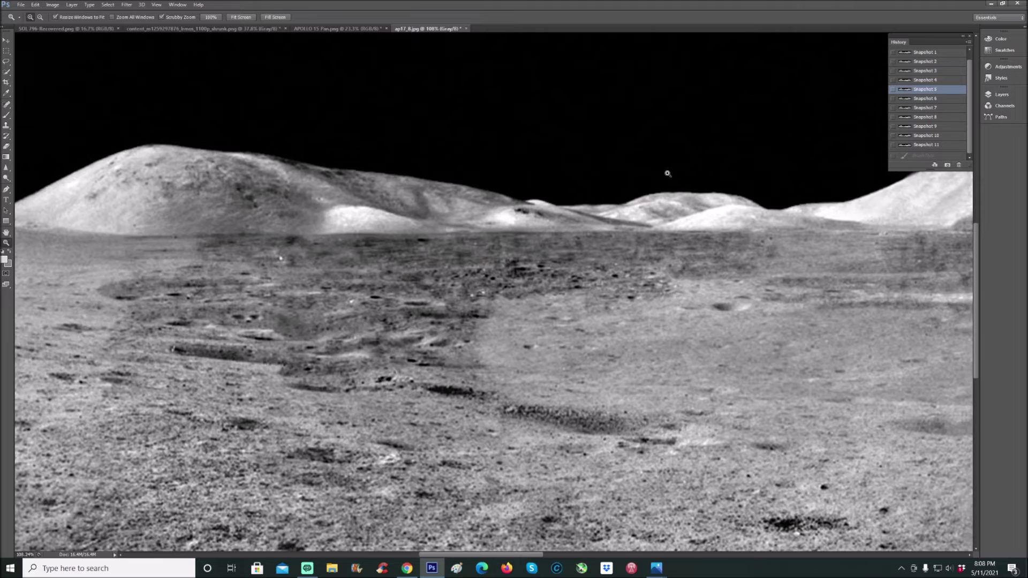
{"action": "left_click", "coordinate": [677, 152]}
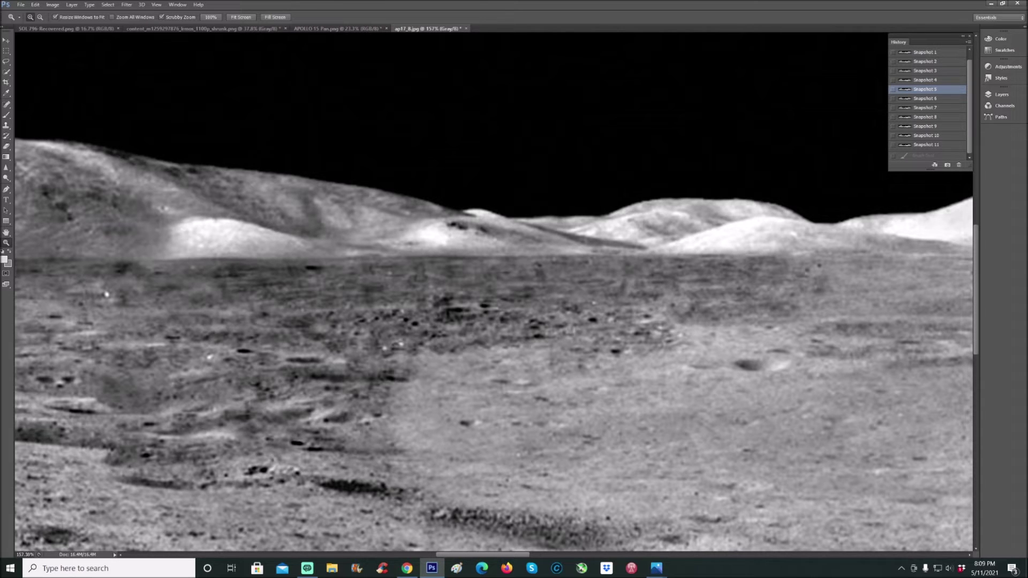
{"action": "left_click_drag", "start_coordinate": [705, 211], "coordinate": [689, 264]}
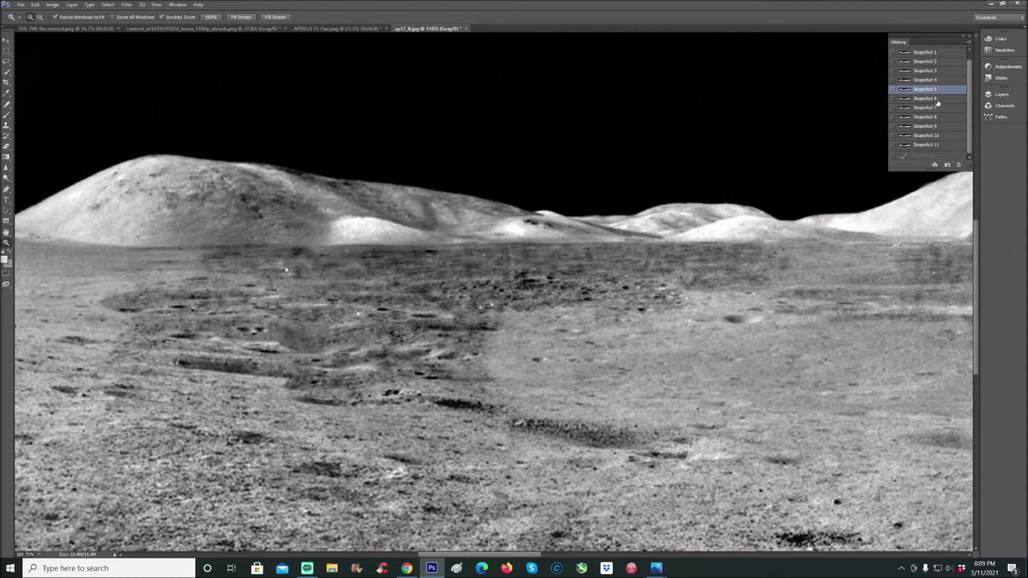
Restore Snapshot 6 and compare the darkened valley floor with the surrounding lighter ground at different magnifications
{"action": "left_click", "coordinate": [937, 99]}
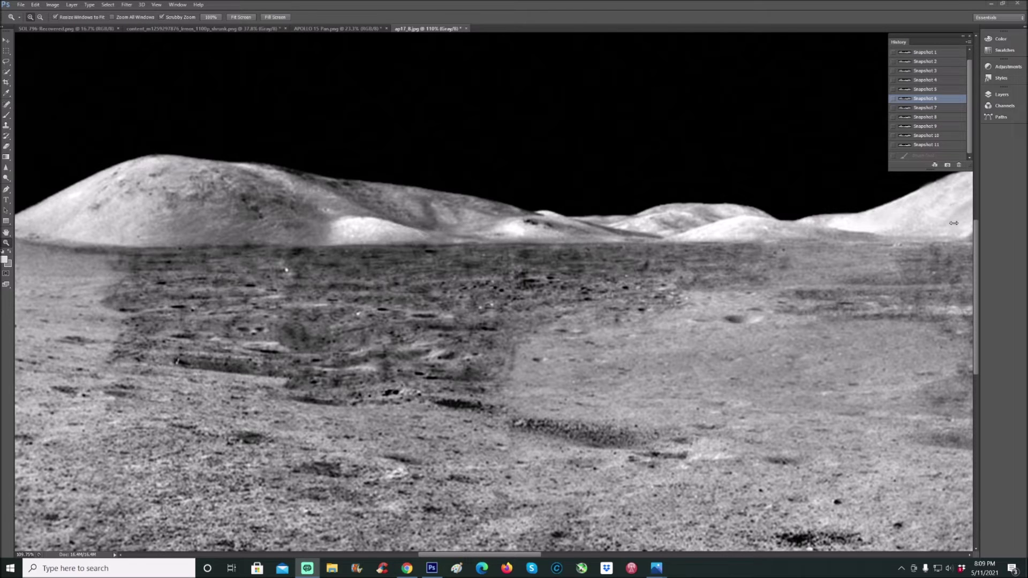
{"action": "left_click_drag", "start_coordinate": [667, 160], "coordinate": [675, 155]}
{"action": "left_click_drag", "start_coordinate": [502, 555], "coordinate": [492, 556]}
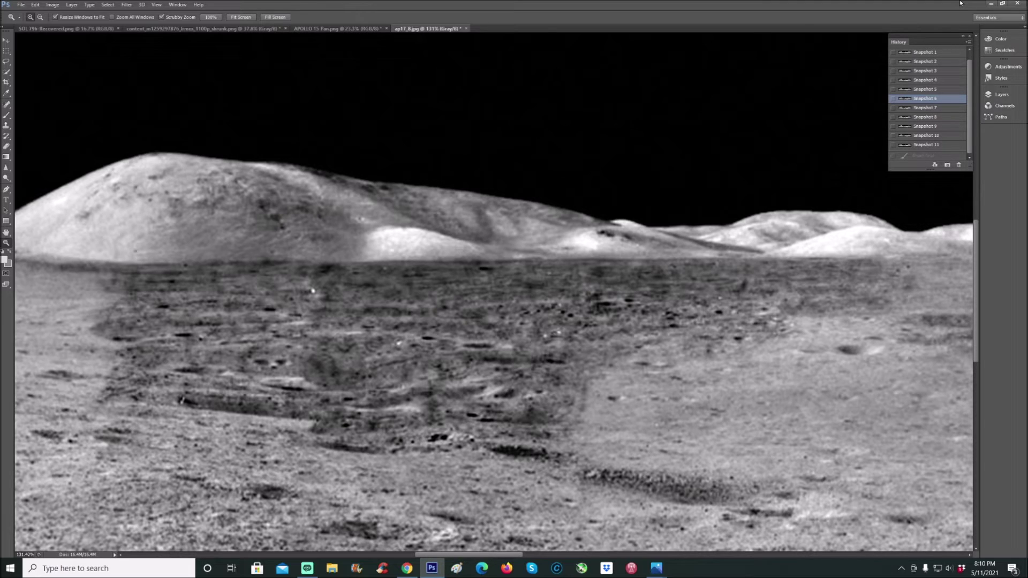
{"action": "scroll", "coordinate": [645, 105], "scroll_direction": "down", "scroll_amount": 2}
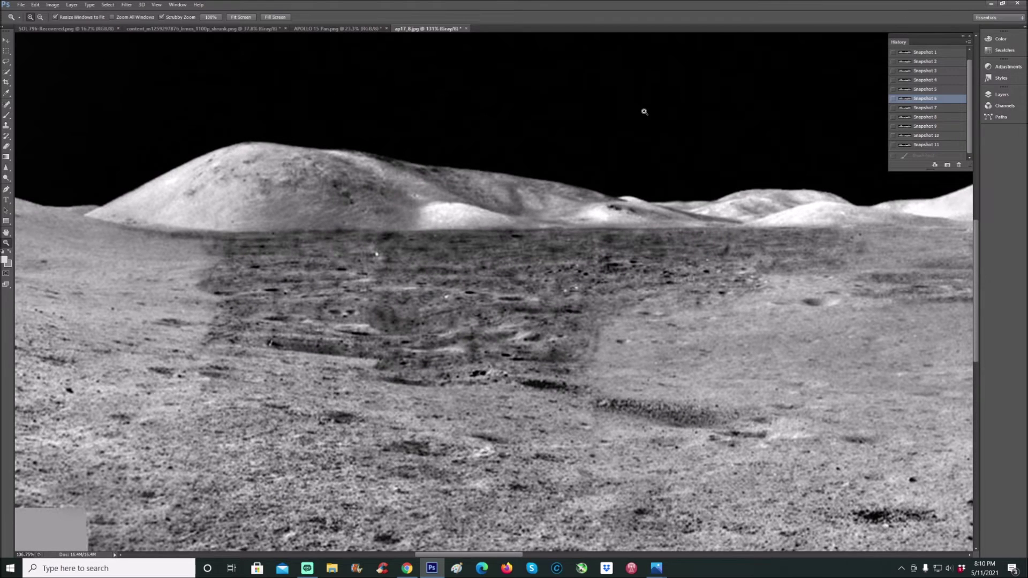
{"action": "scroll", "coordinate": [644, 113], "scroll_direction": "down", "scroll_amount": 1}
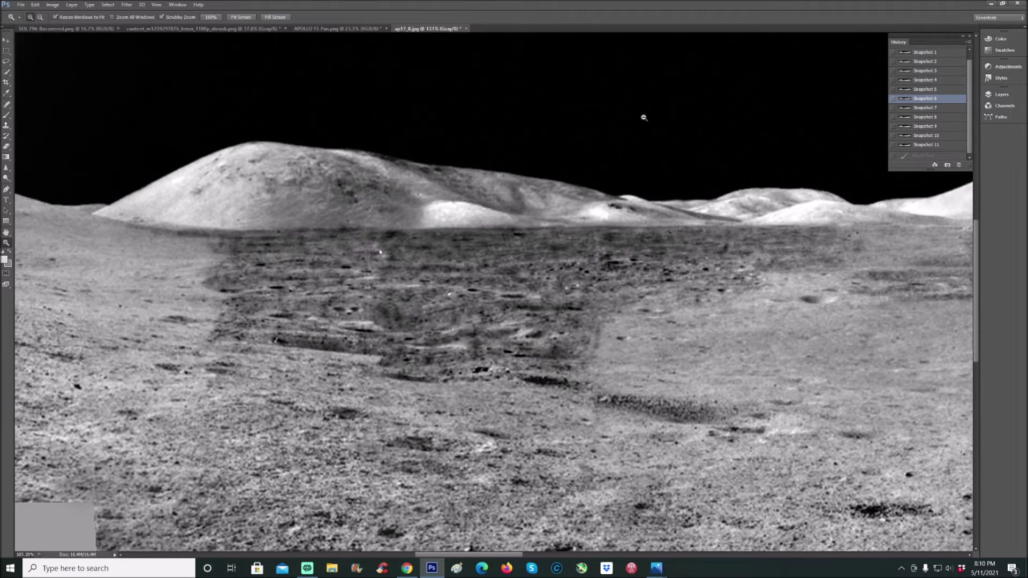
{"action": "scroll", "coordinate": [644, 120], "scroll_direction": "up", "scroll_amount": 3}
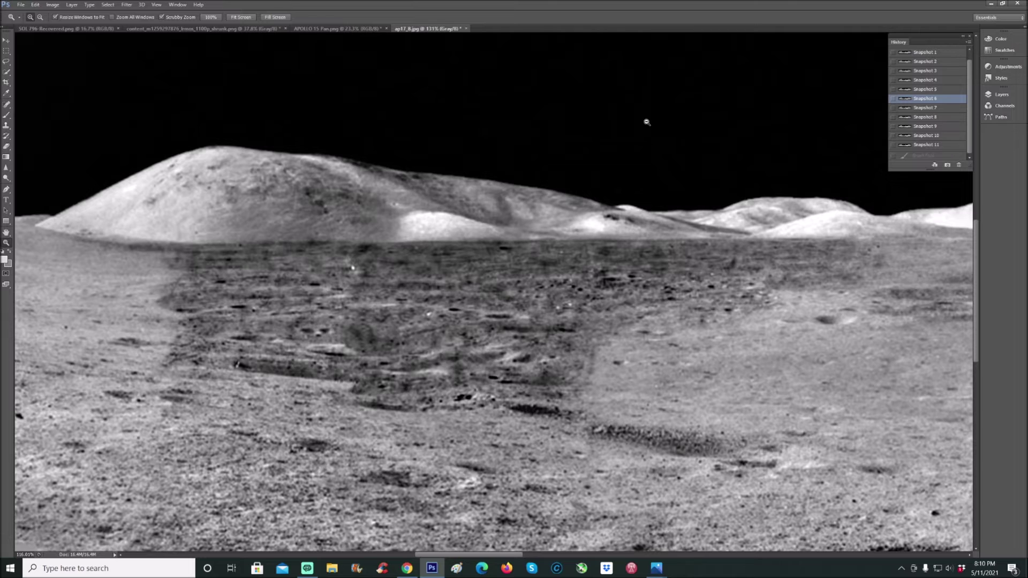
{"action": "scroll", "coordinate": [646, 126], "scroll_direction": "down", "scroll_amount": 2}
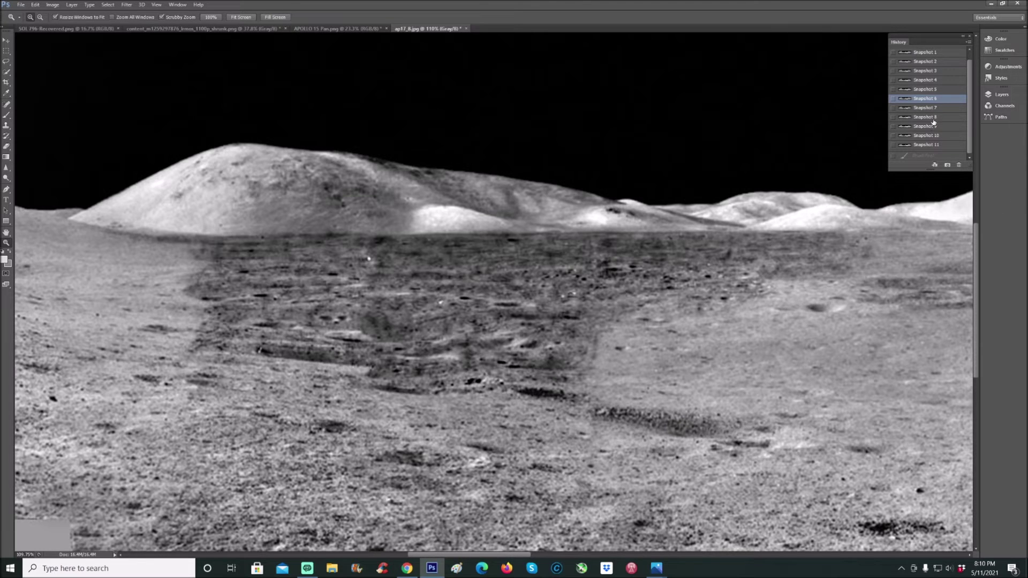
Restore Snapshot 7 and magnify the darkened valley floor below the large hill, including its outer edges
{"action": "left_click", "coordinate": [941, 109]}
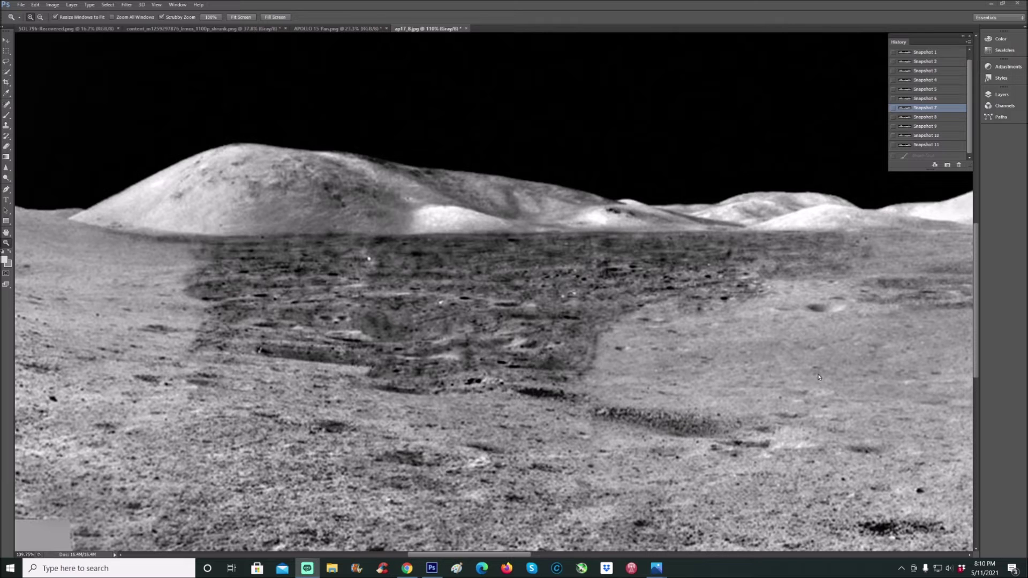
{"action": "left_click_drag", "start_coordinate": [705, 275], "coordinate": [717, 255]}
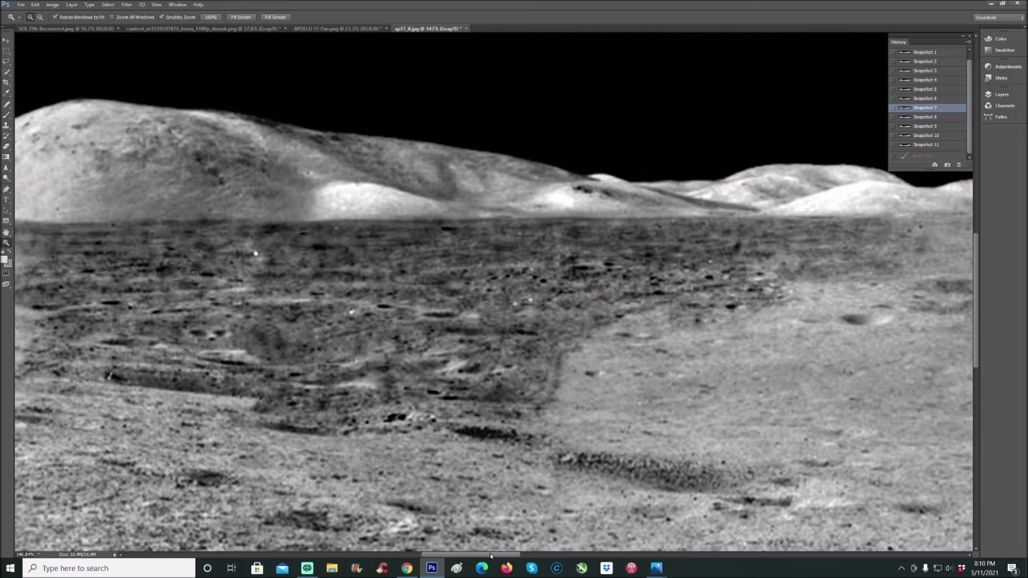
{"action": "left_click_drag", "start_coordinate": [491, 556], "coordinate": [478, 557]}
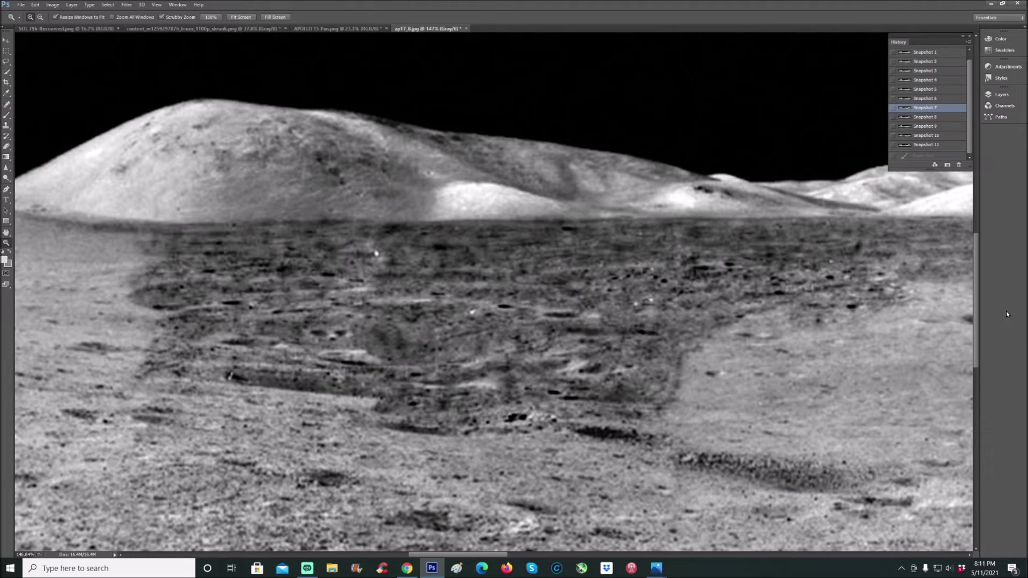
Restore Snapshot 8, compare it with Snapshot 7, and magnify the darkened ground below the bright mountain
{"action": "left_click_drag", "start_coordinate": [735, 244], "coordinate": [730, 266]}
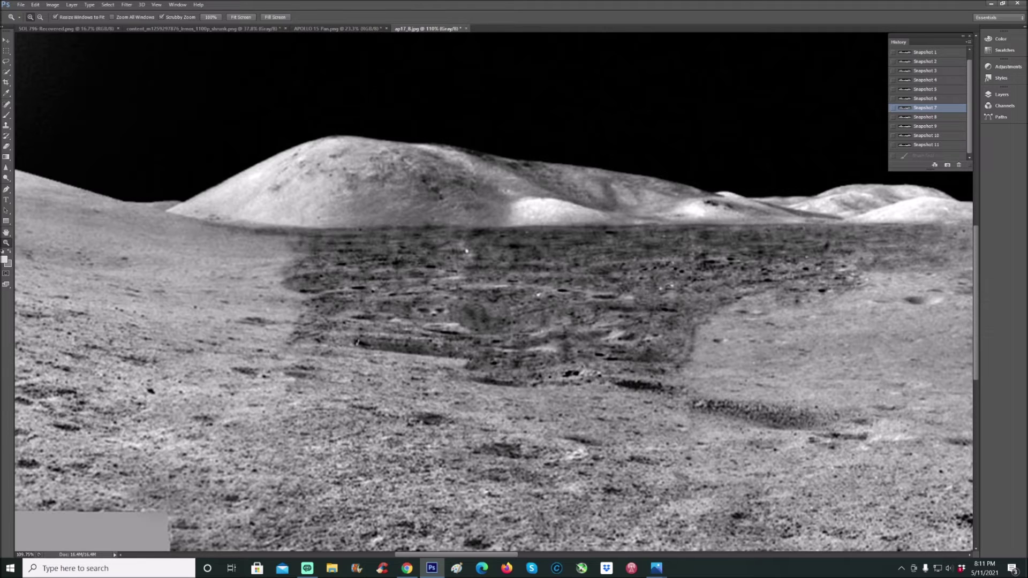
{"action": "key", "text": "alt+Tab"}
{"action": "left_click", "coordinate": [949, 119]}
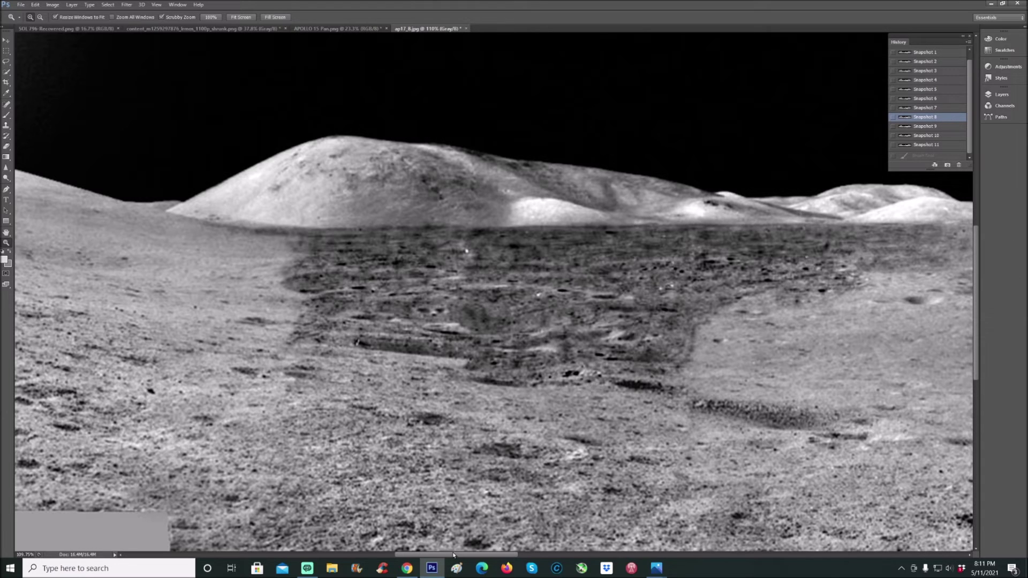
{"action": "left_click", "coordinate": [952, 109]}
{"action": "left_click", "coordinate": [953, 119]}
{"action": "left_click_drag", "start_coordinate": [501, 557], "coordinate": [584, 544]}
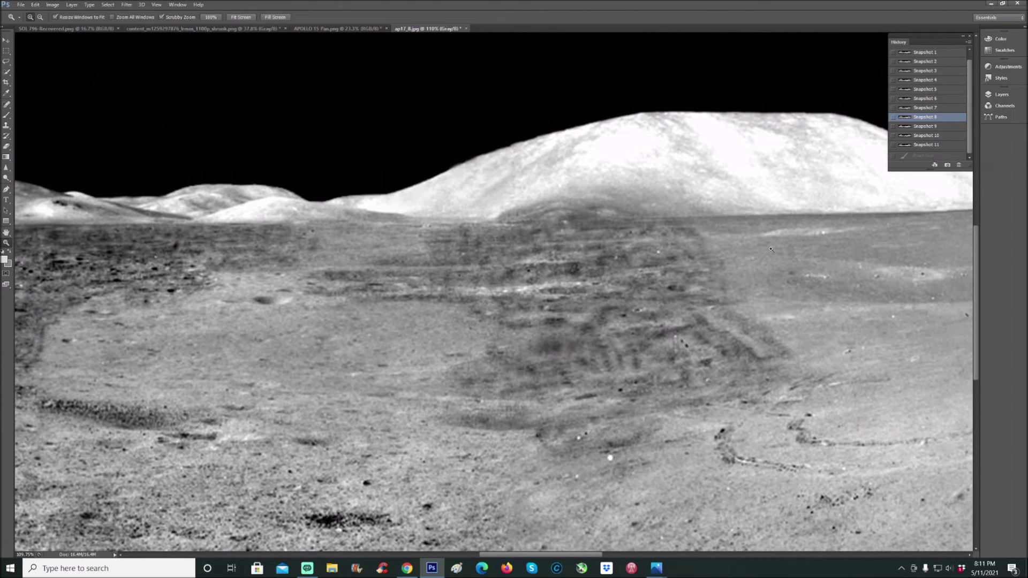
{"action": "left_click_drag", "start_coordinate": [778, 233], "coordinate": [781, 205]}
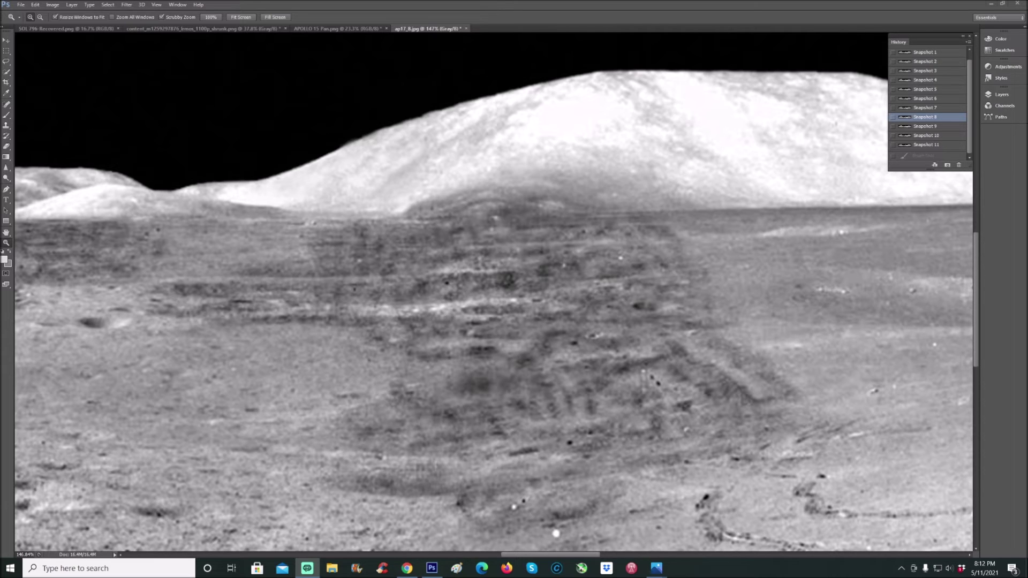
Switch through Snapshots 9 and 10, and compare Snapshots 7, 8 and 9 over the valley floor below the large hill
{"action": "left_click", "coordinate": [951, 129]}
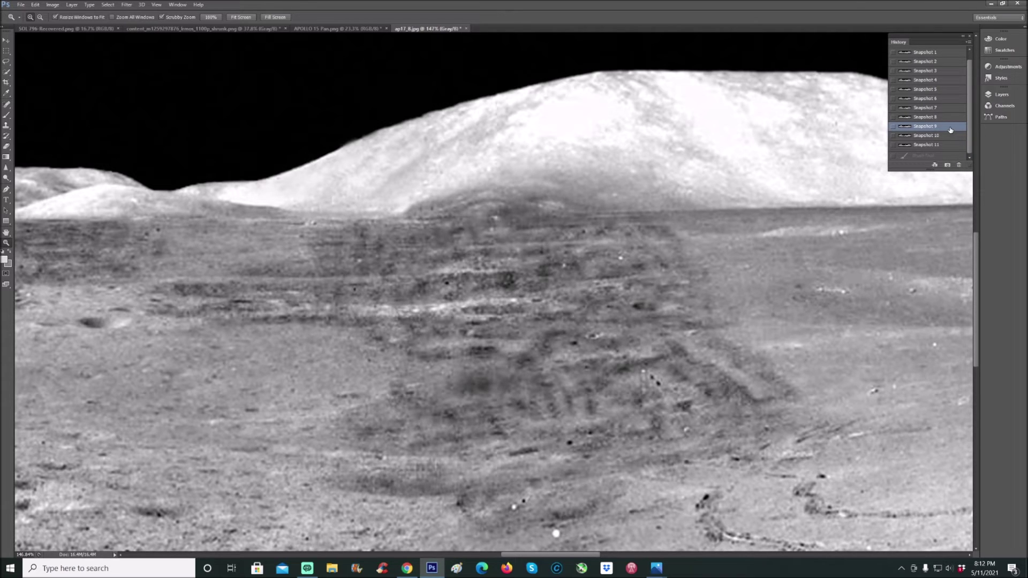
{"action": "left_click", "coordinate": [948, 138]}
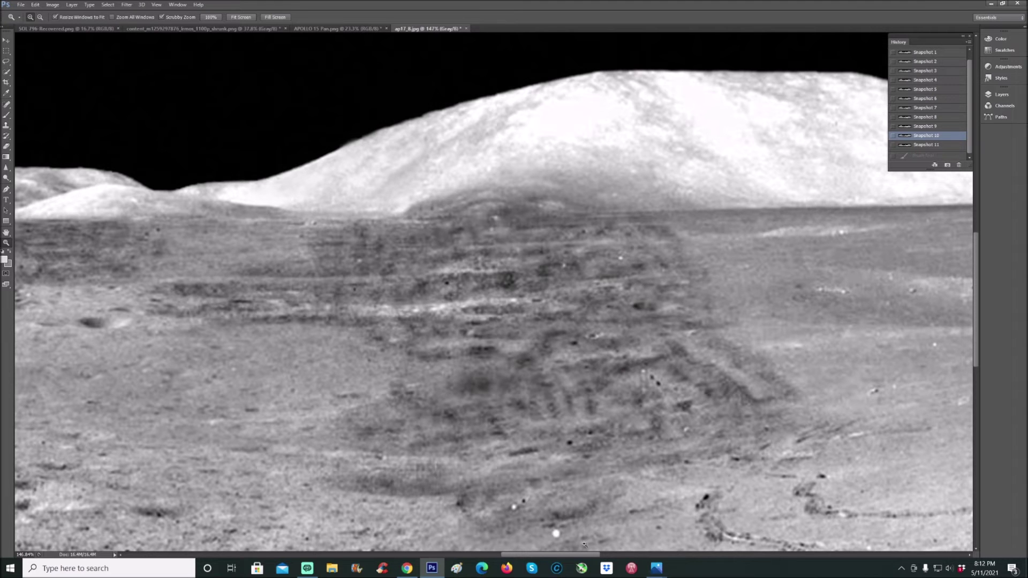
{"action": "left_click_drag", "start_coordinate": [585, 556], "coordinate": [496, 548]}
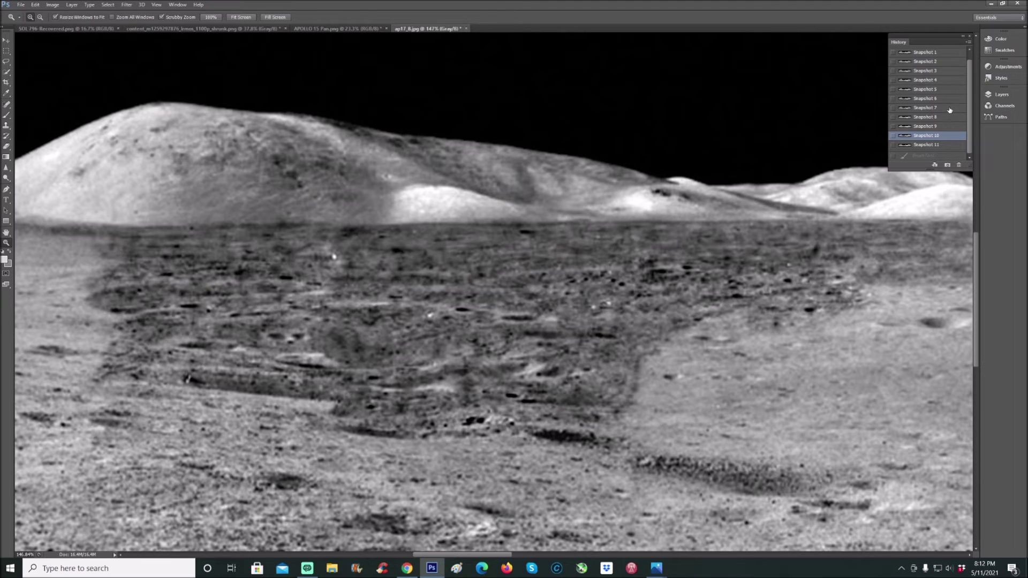
{"action": "left_click", "coordinate": [950, 109]}
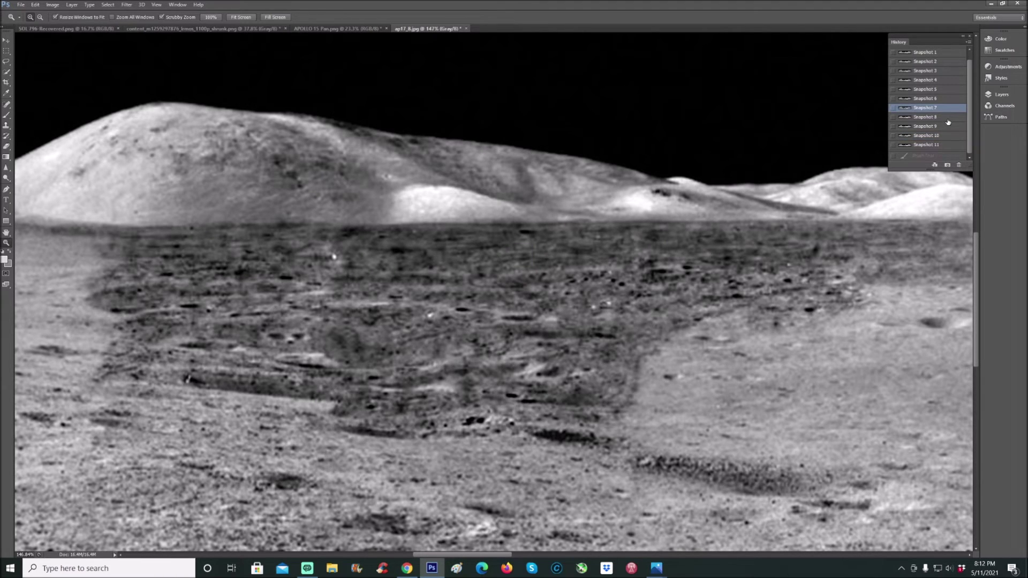
{"action": "left_click", "coordinate": [948, 120]}
{"action": "left_click", "coordinate": [948, 128]}
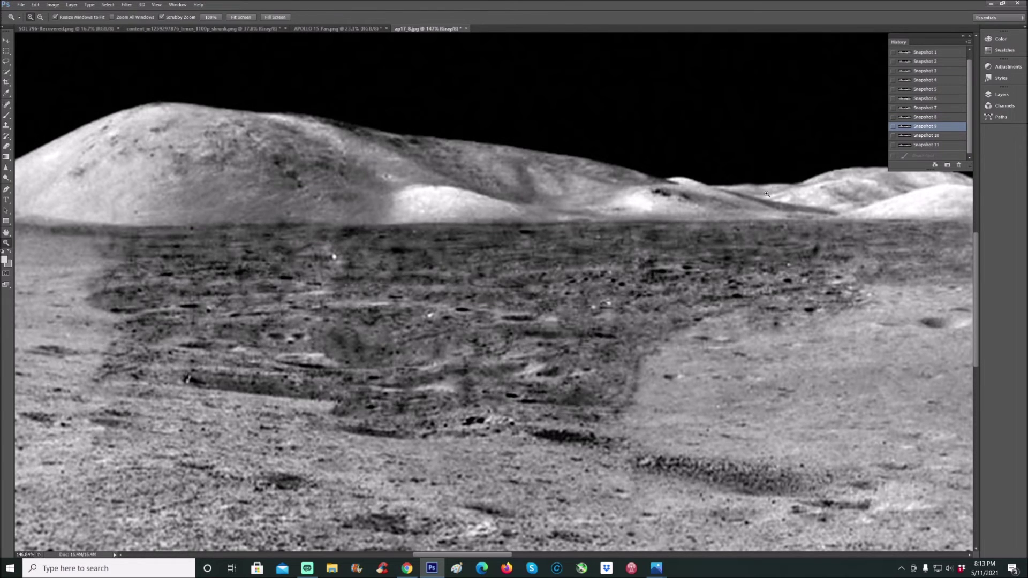
Examine the darkened valley floor below the distant hills in Snapshot 9 at different magnifications and restore Snapshot 10
{"action": "left_click_drag", "start_coordinate": [767, 194], "coordinate": [754, 207]}
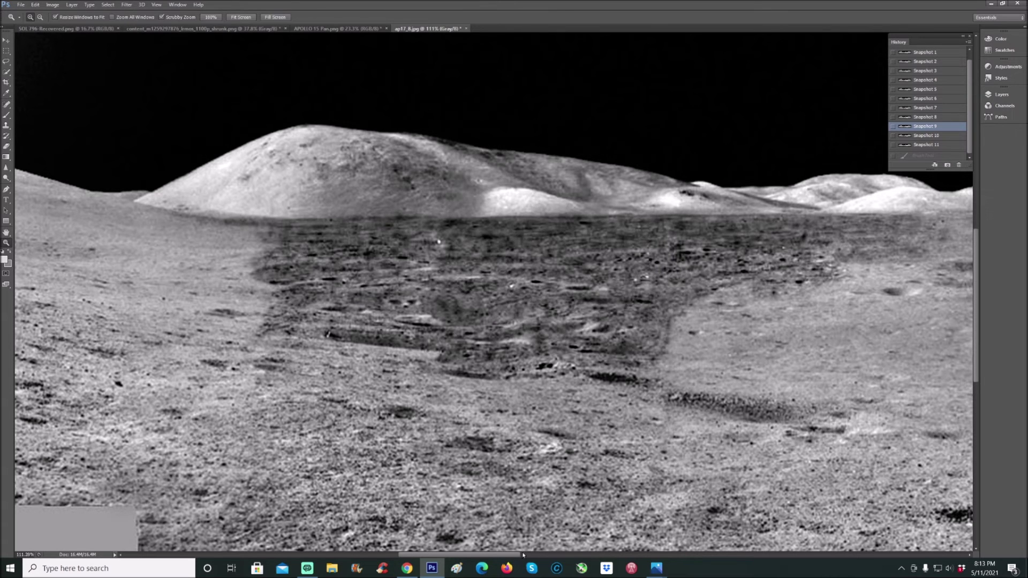
{"action": "left_click_drag", "start_coordinate": [521, 556], "coordinate": [529, 551]}
{"action": "left_click_drag", "start_coordinate": [736, 311], "coordinate": [733, 347]}
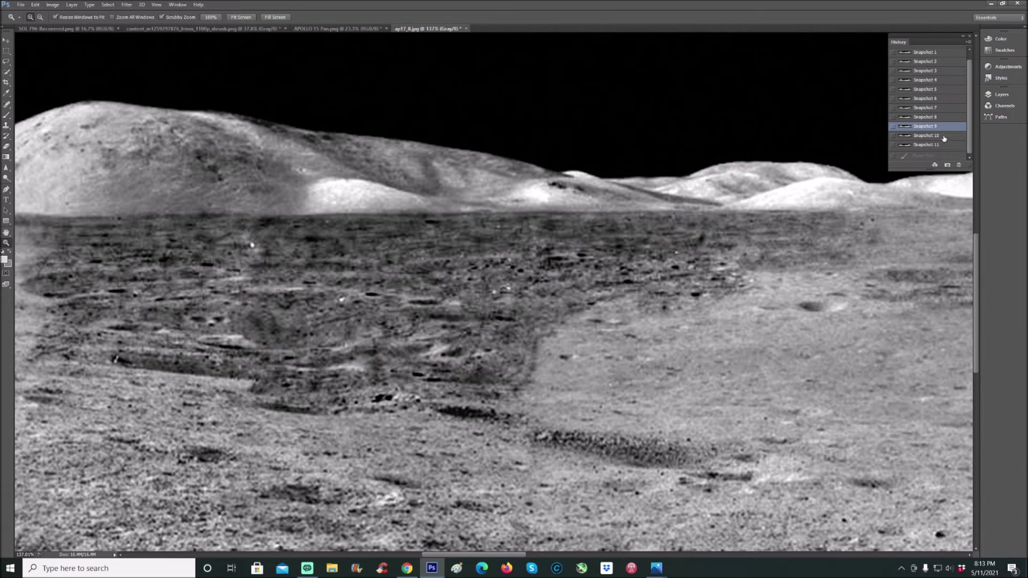
{"action": "left_click", "coordinate": [926, 135]}
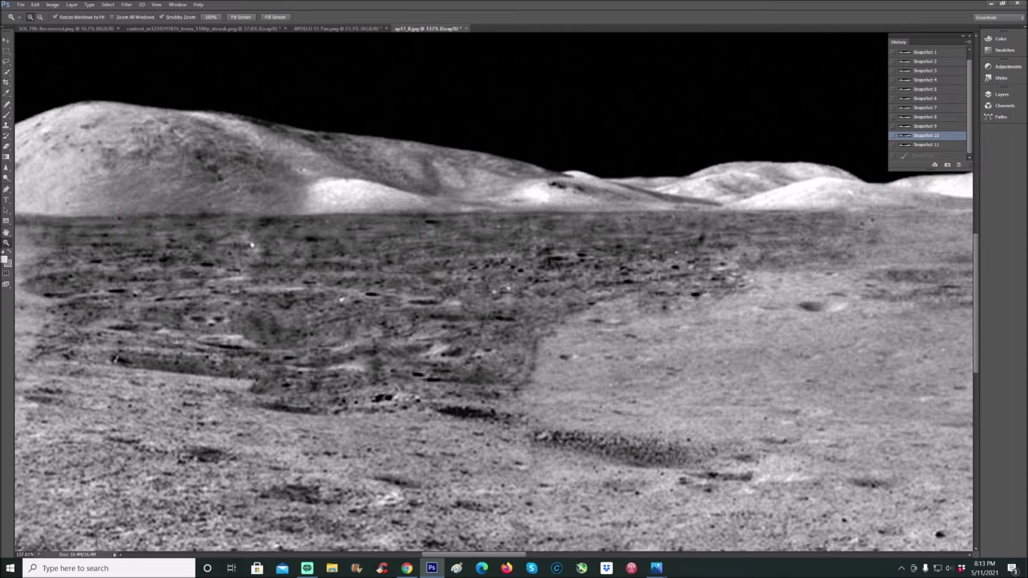
{"action": "key", "text": "alt+Tab"}
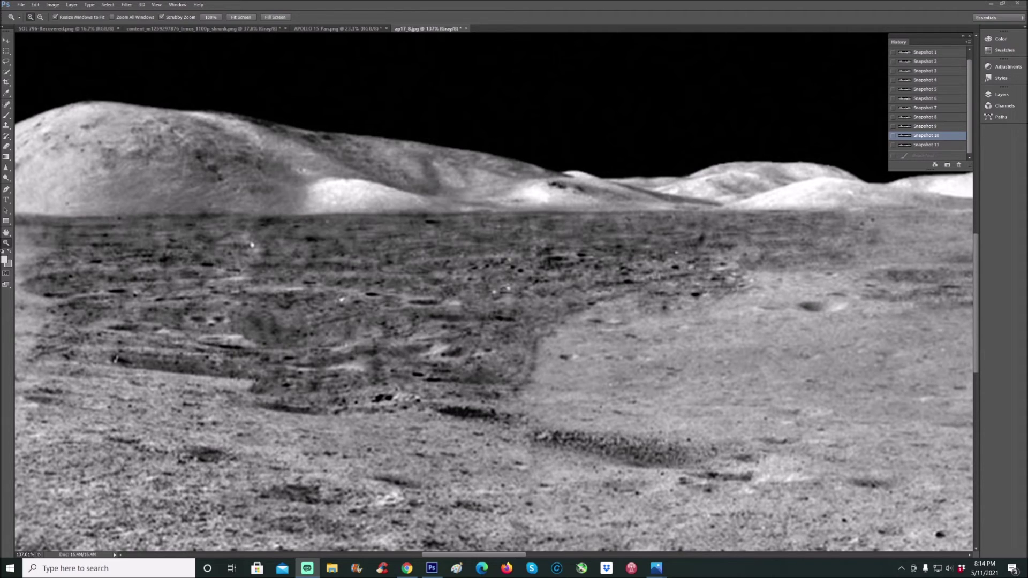
{"action": "left_click", "coordinate": [1006, 282]}
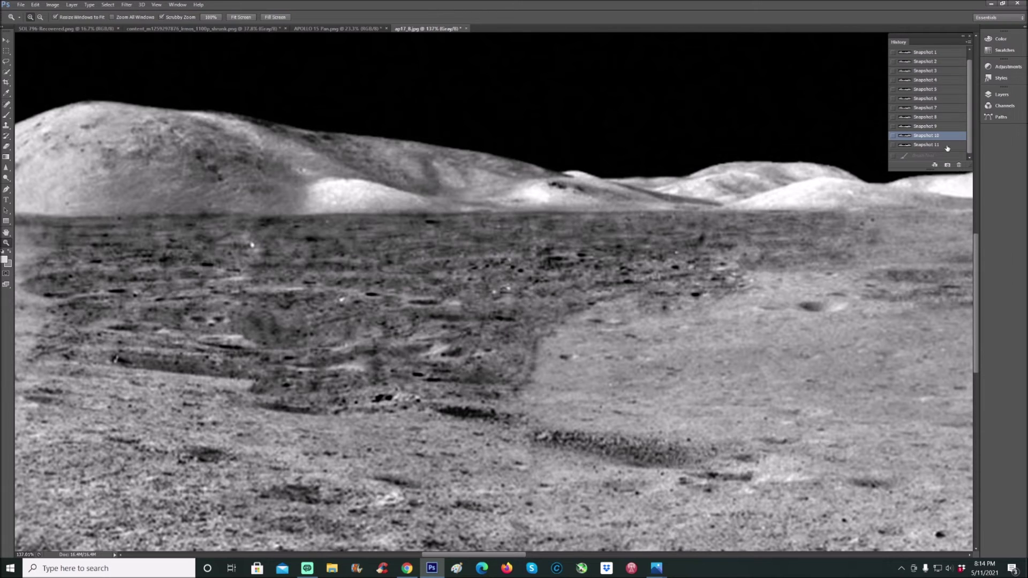
Restore Snapshot 11 and examine the dark ground from the large hill across to the base of the bright mountain
{"action": "left_click", "coordinate": [947, 149]}
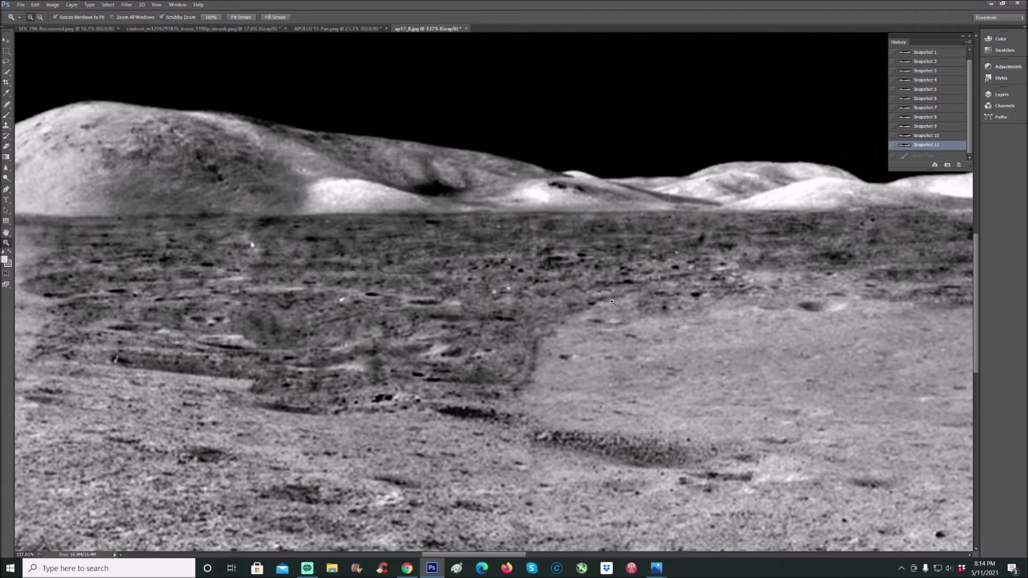
{"action": "left_click_drag", "start_coordinate": [515, 556], "coordinate": [591, 551]}
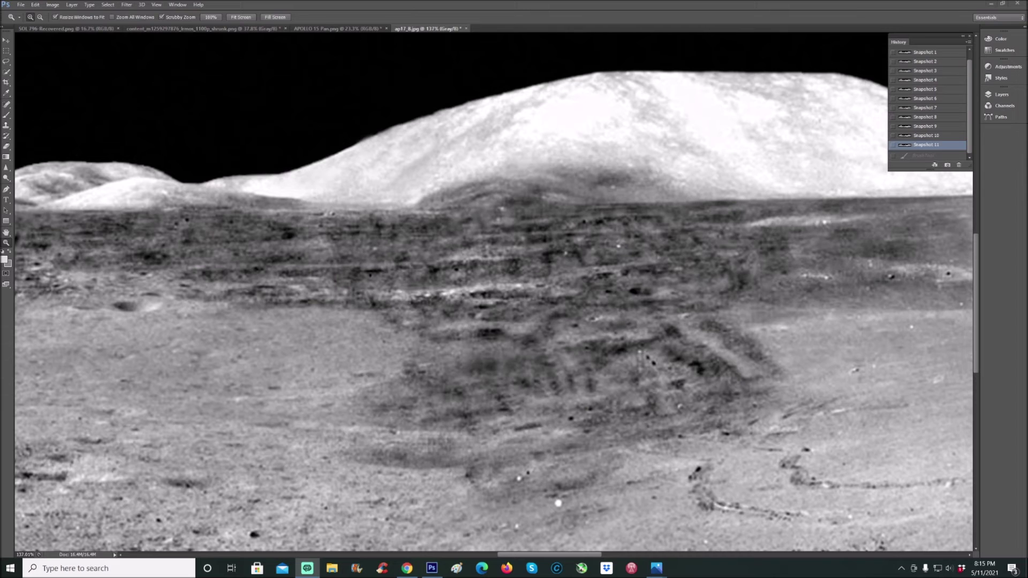
{"action": "left_click", "coordinate": [543, 558]}
{"action": "left_click_drag", "start_coordinate": [511, 555], "coordinate": [432, 557]}
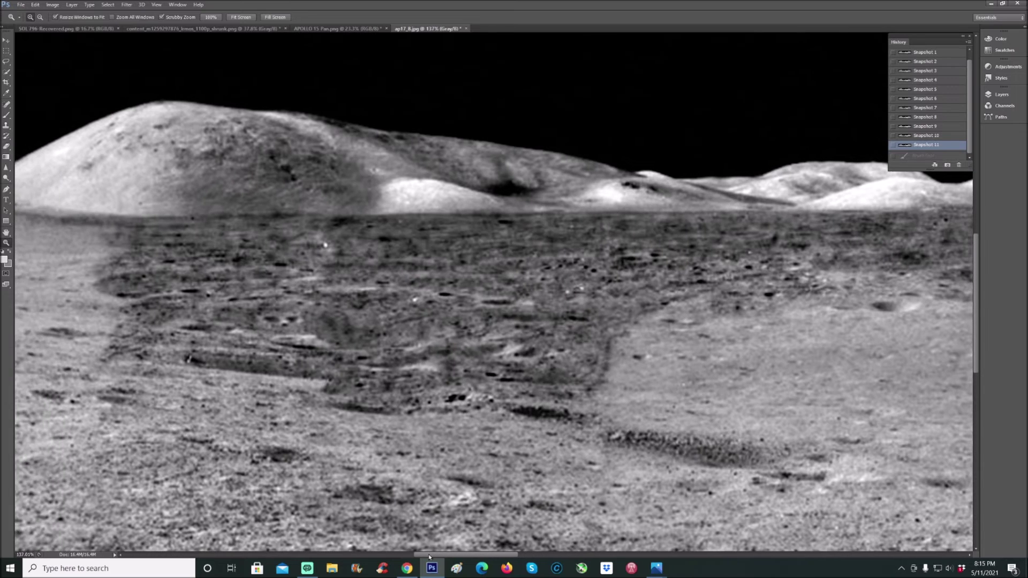
{"action": "scroll", "coordinate": [669, 415], "scroll_direction": "up", "scroll_amount": 2}
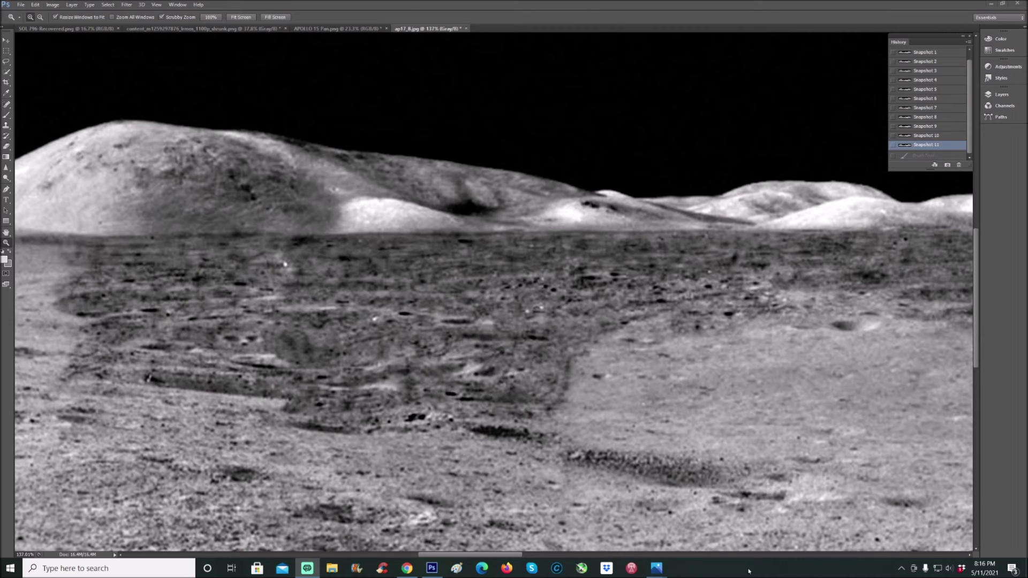
{"action": "left_click_drag", "start_coordinate": [513, 557], "coordinate": [577, 560]}
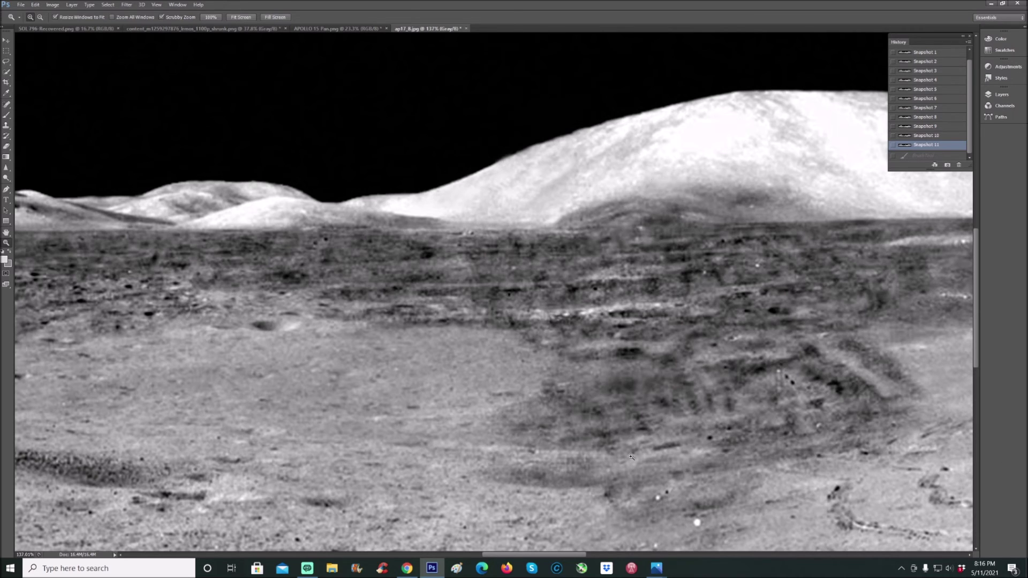
{"action": "scroll", "coordinate": [616, 466], "scroll_direction": "right", "scroll_amount": 5}
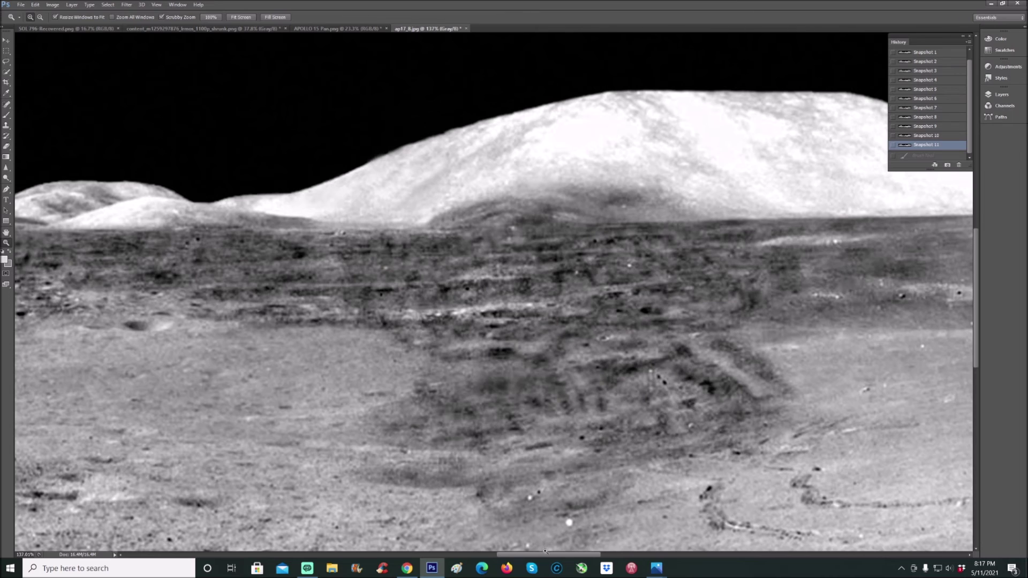
{"action": "left_click_drag", "start_coordinate": [545, 551], "coordinate": [530, 555]}
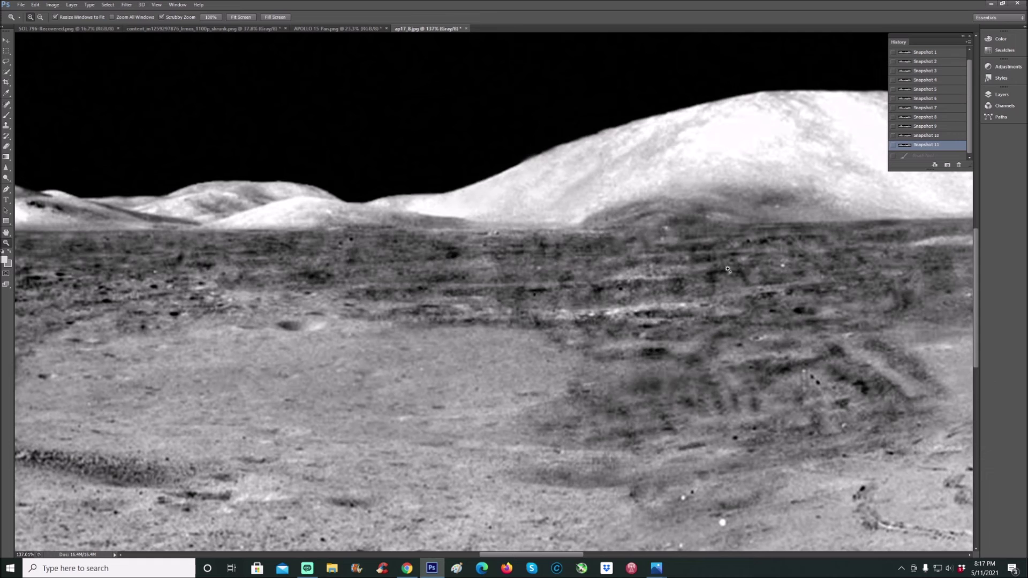
{"action": "left_click_drag", "start_coordinate": [541, 554], "coordinate": [480, 556]}
{"action": "left_click_drag", "start_coordinate": [479, 556], "coordinate": [482, 556]}
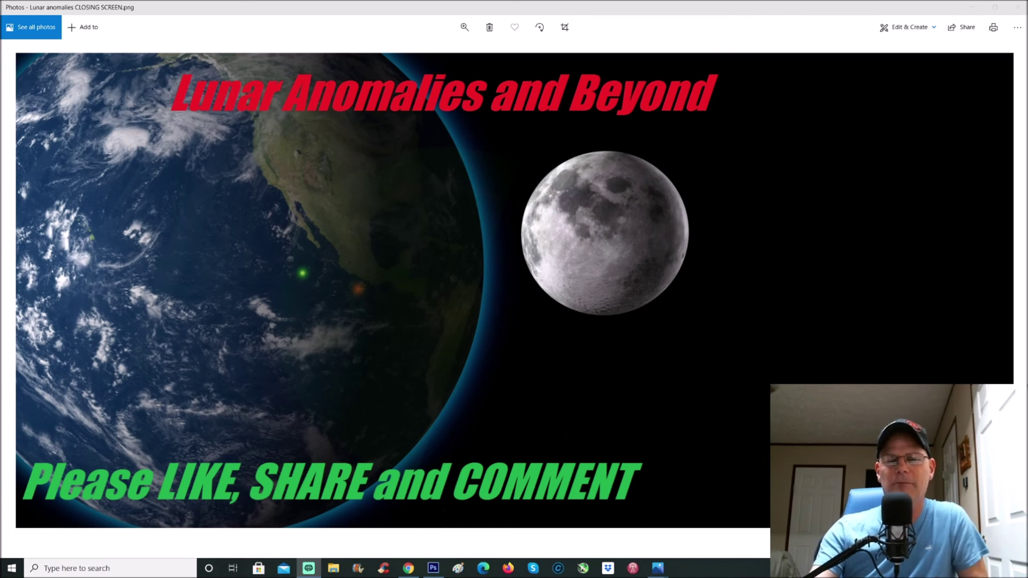
Return to Photoshop and brush three white downward arrows above the dark hill, the low distant hills and the bright mountain's near slope
{"action": "left_click", "coordinate": [435, 569]}
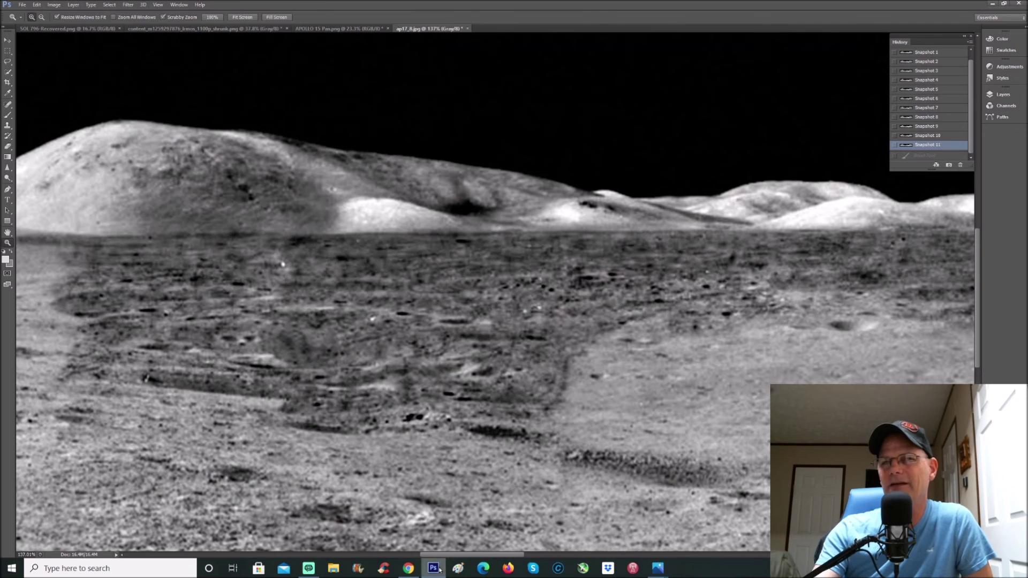
{"action": "left_click_drag", "start_coordinate": [692, 270], "coordinate": [670, 309]}
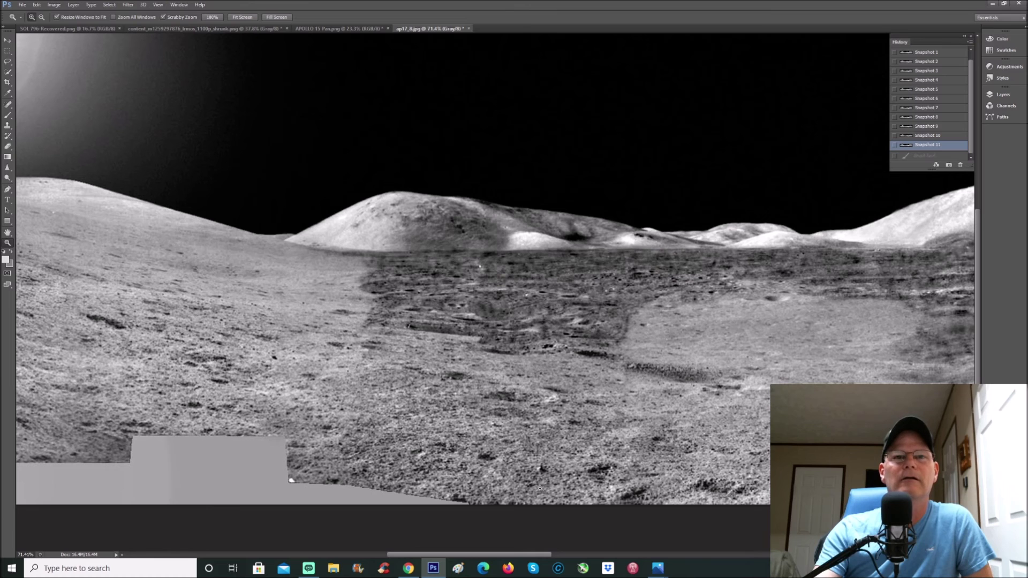
{"action": "left_click_drag", "start_coordinate": [527, 554], "coordinate": [653, 564]}
{"action": "left_click_drag", "start_coordinate": [716, 312], "coordinate": [656, 453]}
{"action": "left_click_drag", "start_coordinate": [620, 555], "coordinate": [604, 559]}
{"action": "key", "text": "b"}
{"action": "mouse_move", "coordinate": [125, 132]}
{"action": "left_mouse_down"}
{"action": "mouse_move", "coordinate": [125, 237]}
{"action": "mouse_move", "coordinate": [120, 216]}
{"action": "mouse_move", "coordinate": [126, 227]}
{"action": "mouse_move", "coordinate": [139, 209]}
{"action": "left_mouse_up"}
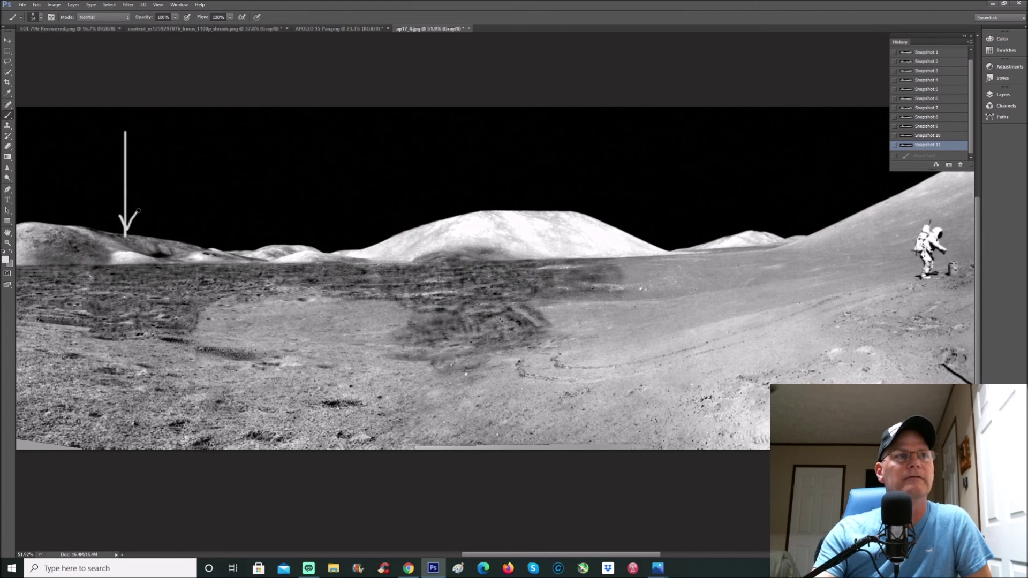
{"action": "mouse_move", "coordinate": [425, 136]}
{"action": "left_mouse_down"}
{"action": "mouse_move", "coordinate": [418, 242]}
{"action": "mouse_move", "coordinate": [402, 219]}
{"action": "left_mouse_up"}
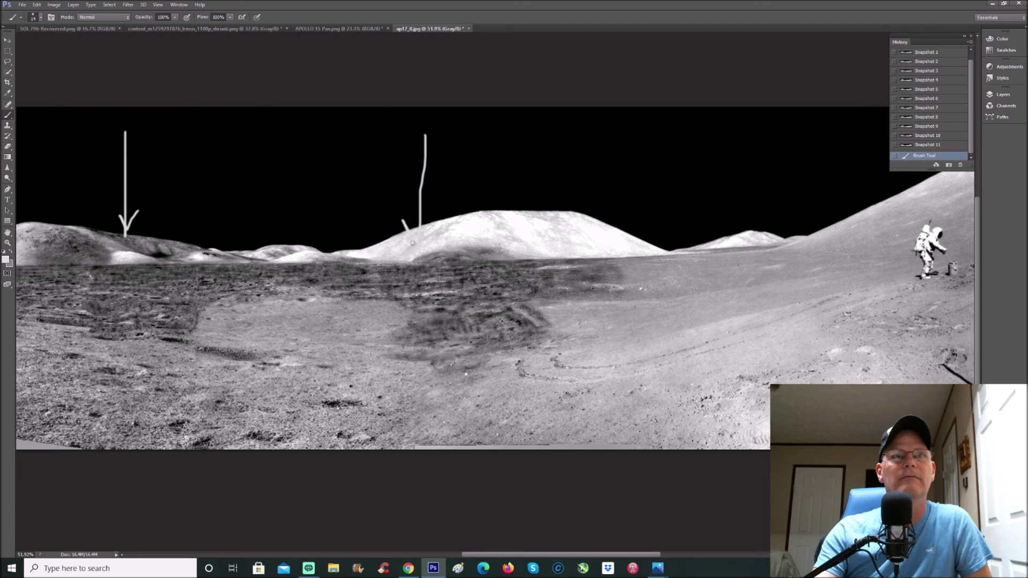
{"action": "mouse_move", "coordinate": [287, 132]}
{"action": "left_mouse_down"}
{"action": "mouse_move", "coordinate": [286, 241]}
{"action": "mouse_move", "coordinate": [279, 221]}
{"action": "mouse_move", "coordinate": [283, 237]}
{"action": "mouse_move", "coordinate": [300, 222]}
{"action": "left_mouse_up"}
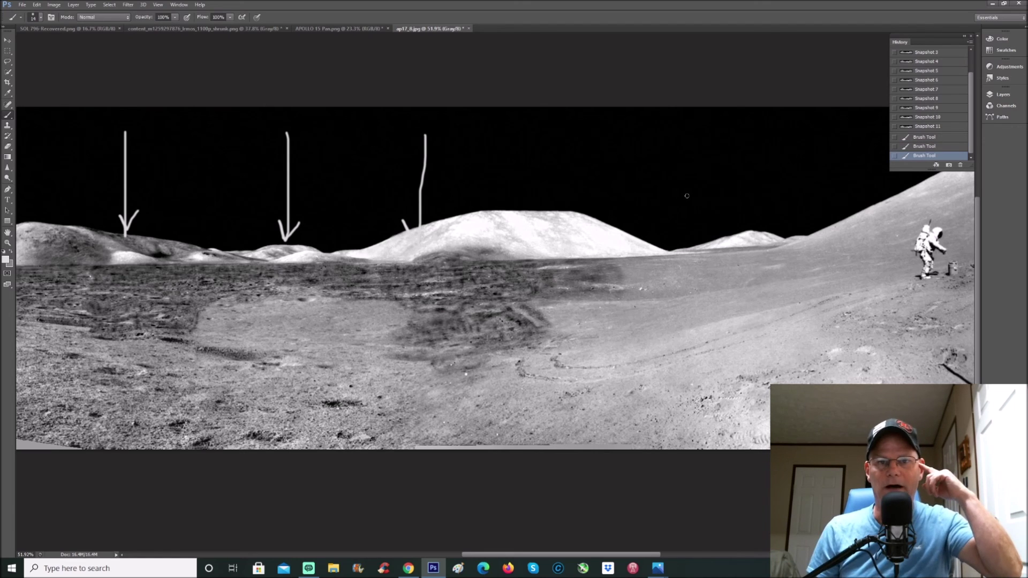